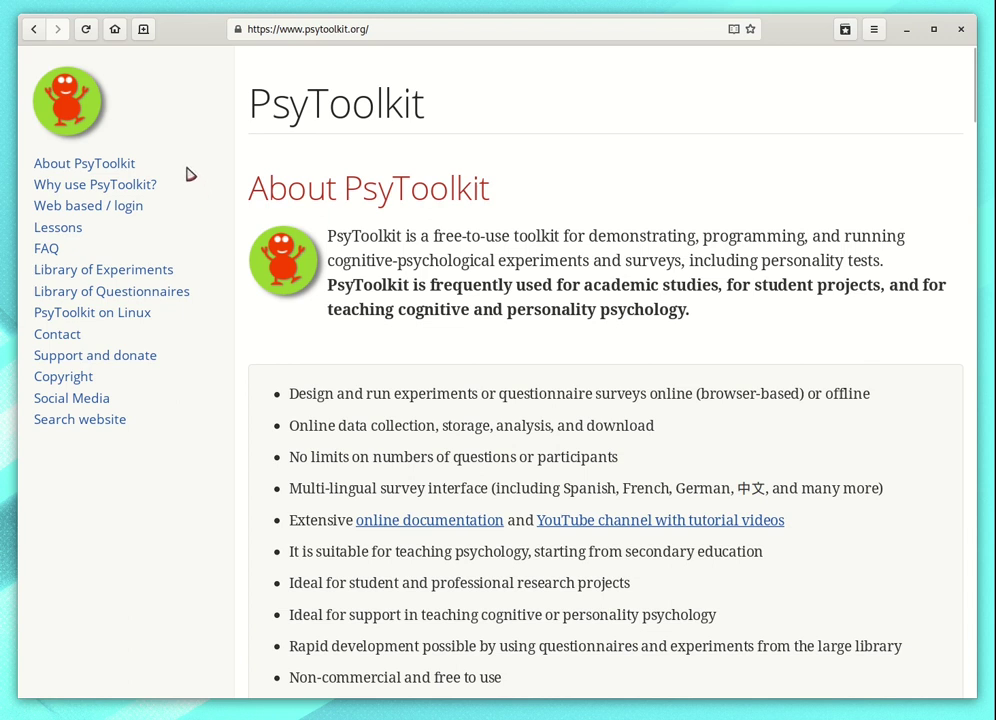
Step: Go to the 'Web based / login' section of the psytoolkit.org website
{"action": "left_click", "coordinate": [378, 28]}
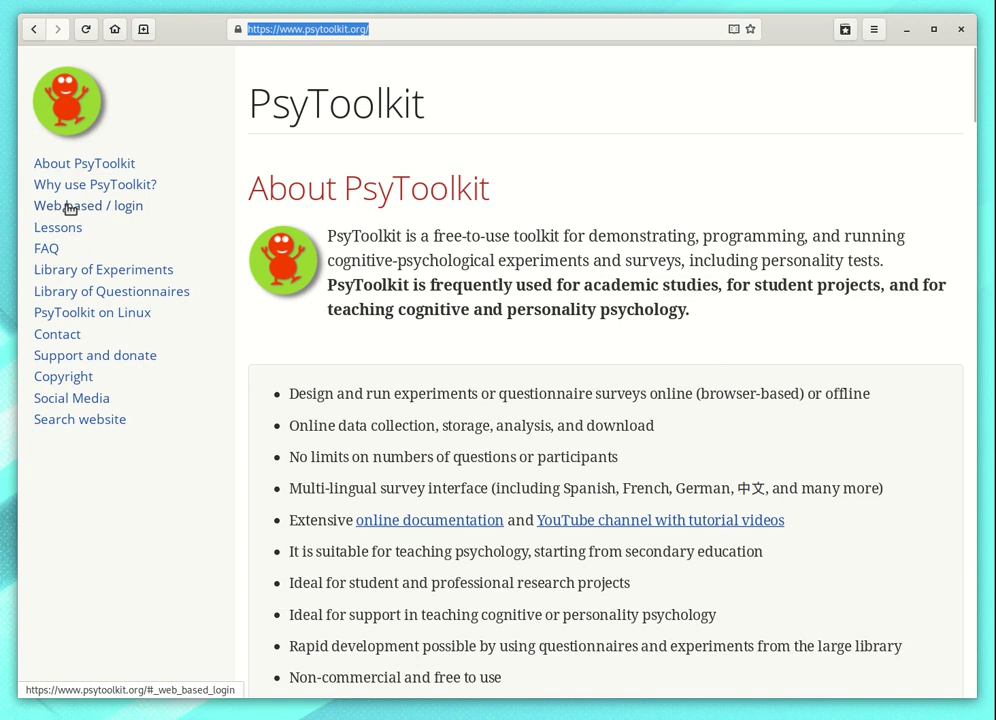
{"action": "left_click", "coordinate": [129, 210]}
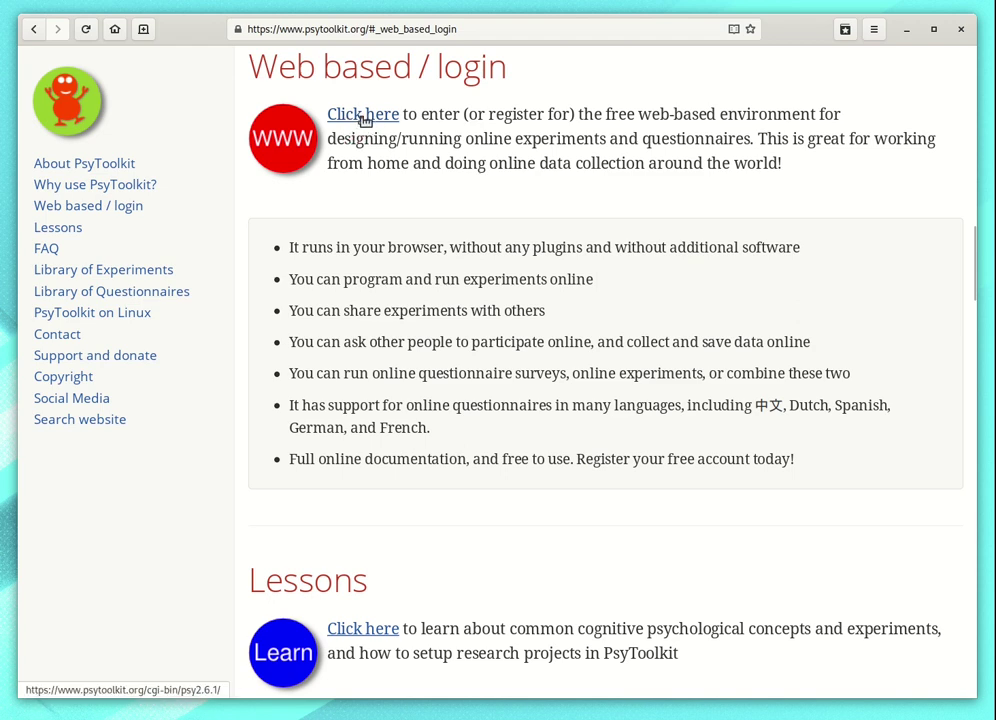
Step: Open the web-based login page and sign in with the account e-mail and password
{"action": "left_click", "coordinate": [364, 118]}
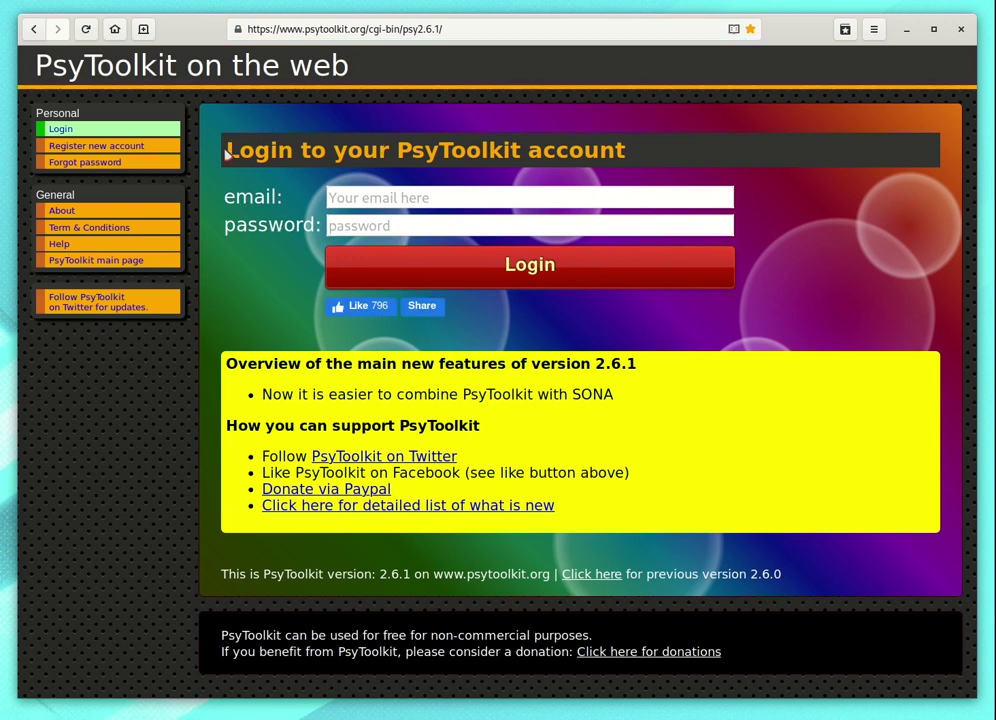
{"action": "left_click_drag", "start_coordinate": [227, 153], "coordinate": [648, 155]}
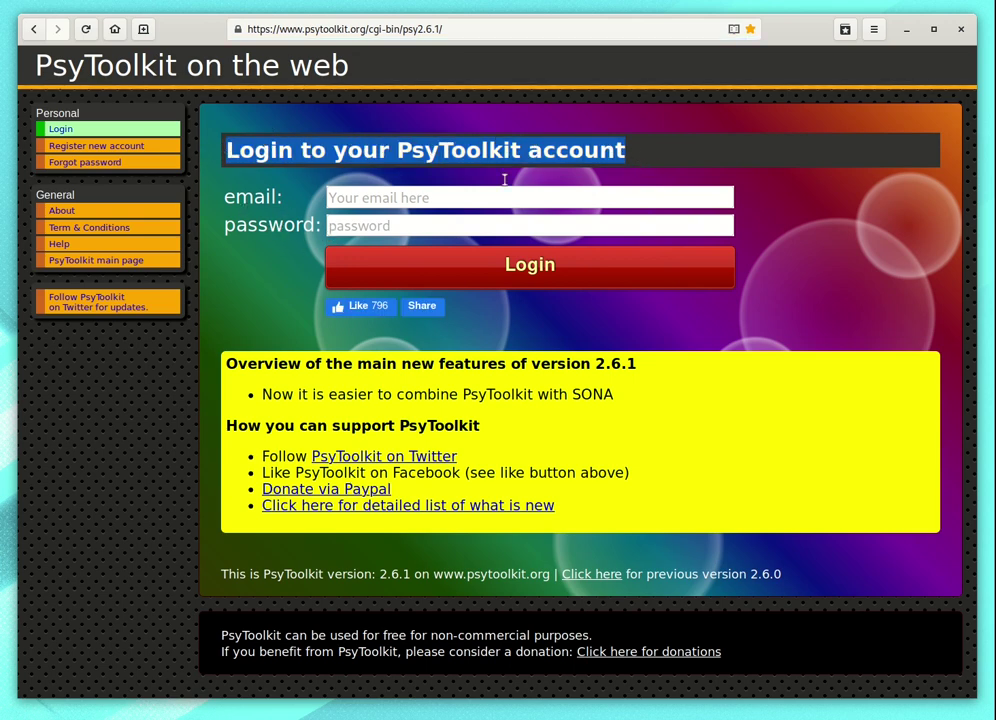
{"action": "left_click", "coordinate": [222, 177]}
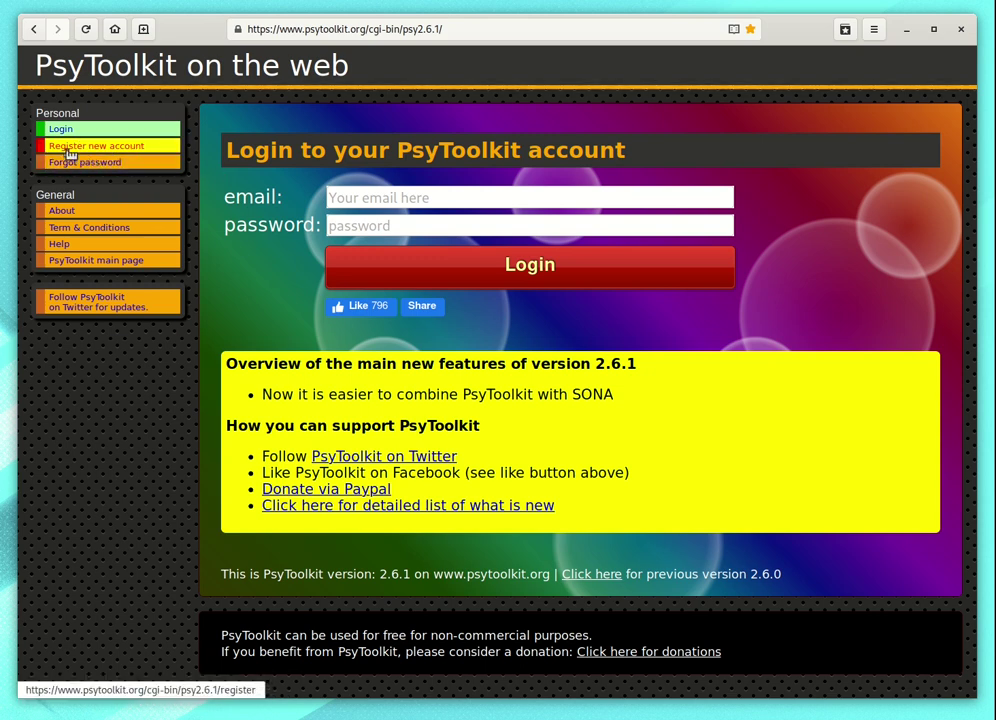
{"action": "left_click", "coordinate": [357, 201]}
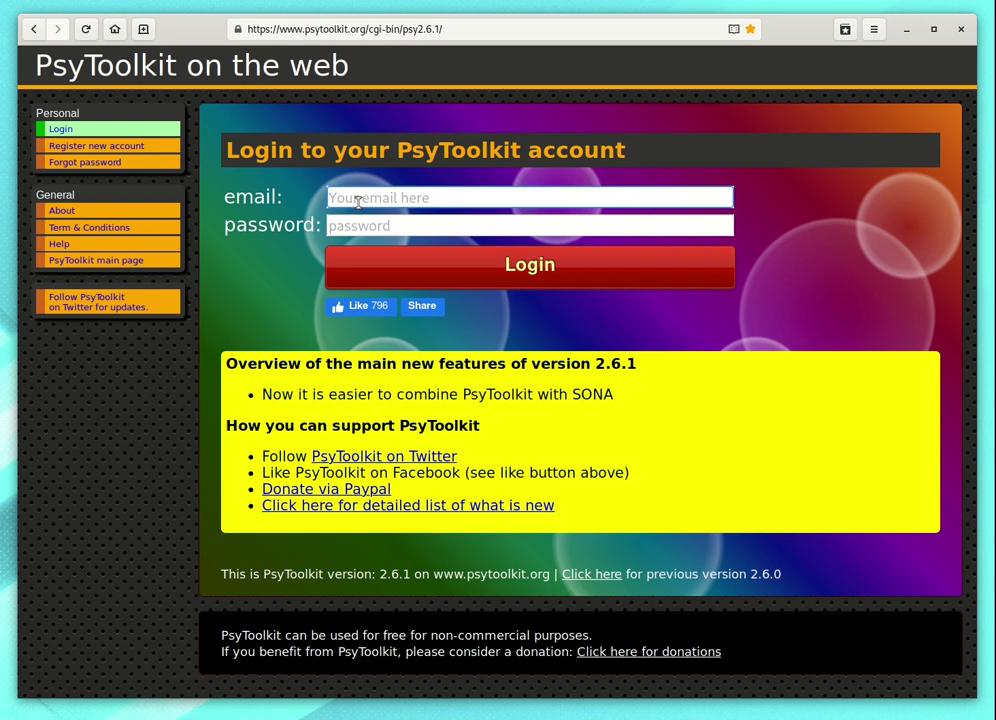
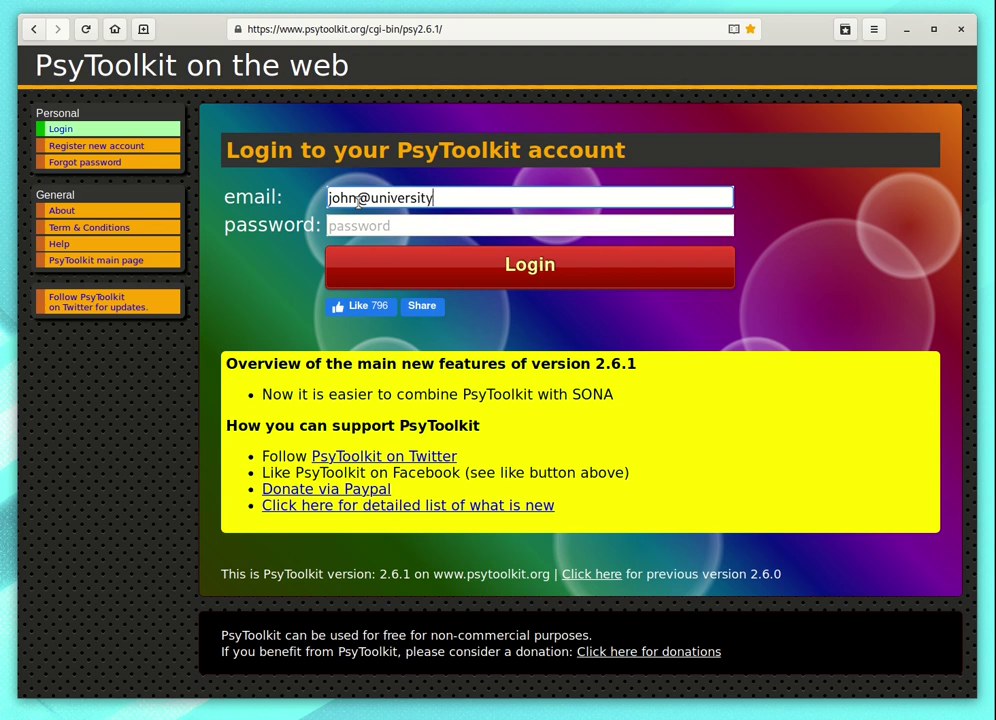
{"action": "key", "text": "Tab"}
{"action": "type", "text": "••"}
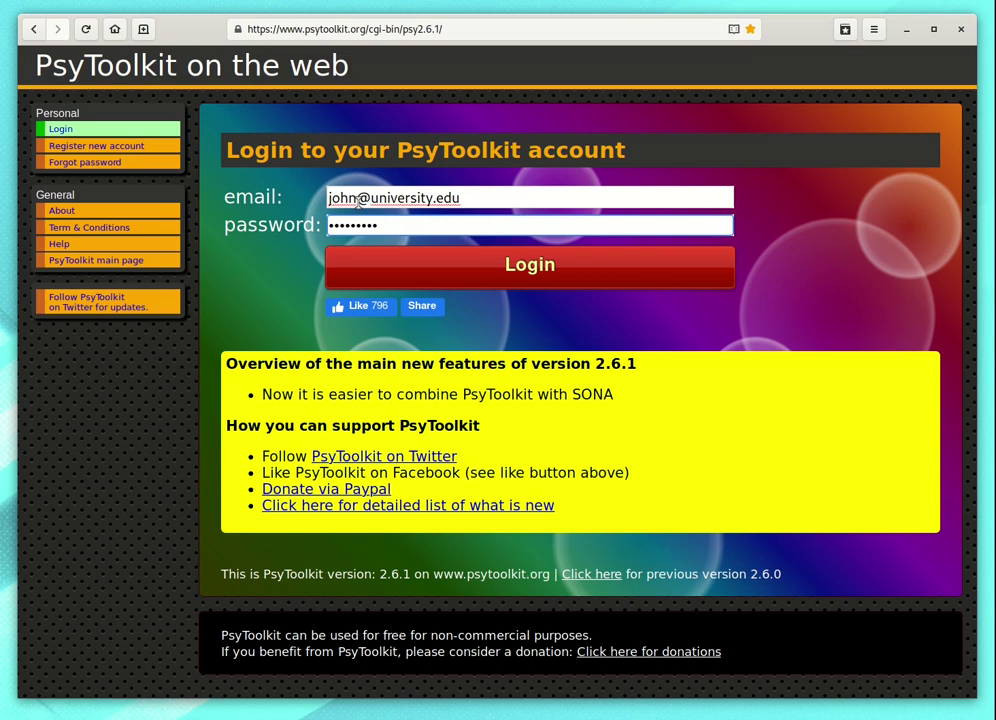
{"action": "left_click", "coordinate": [542, 266]}
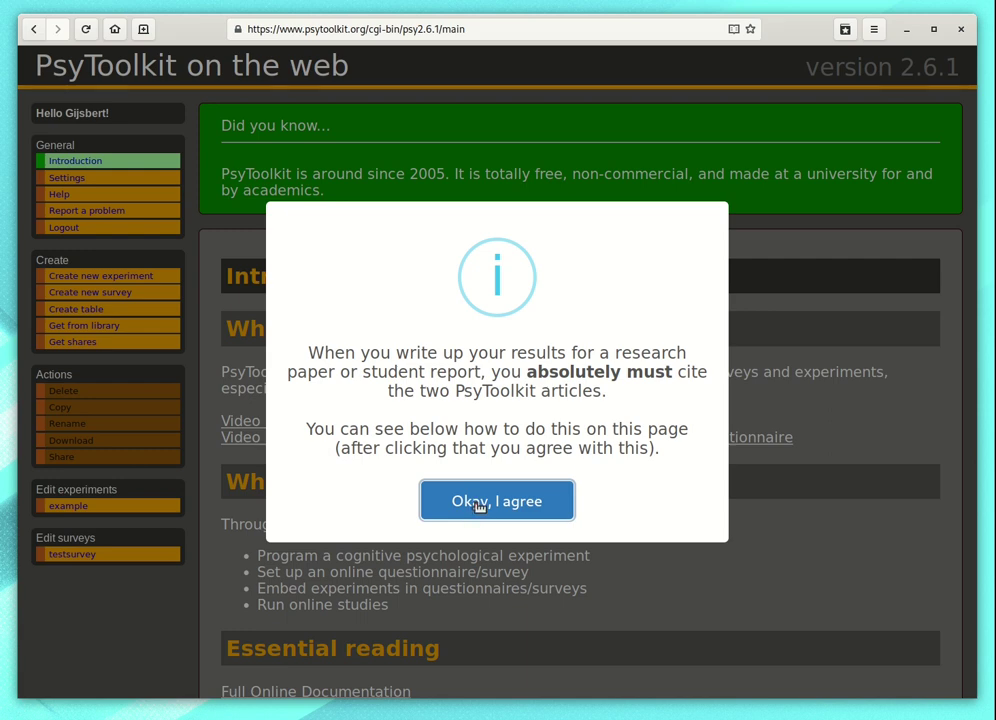
Step: Accept the citation notice and create a completely new online survey named mysurvey
{"action": "left_click", "coordinate": [479, 503]}
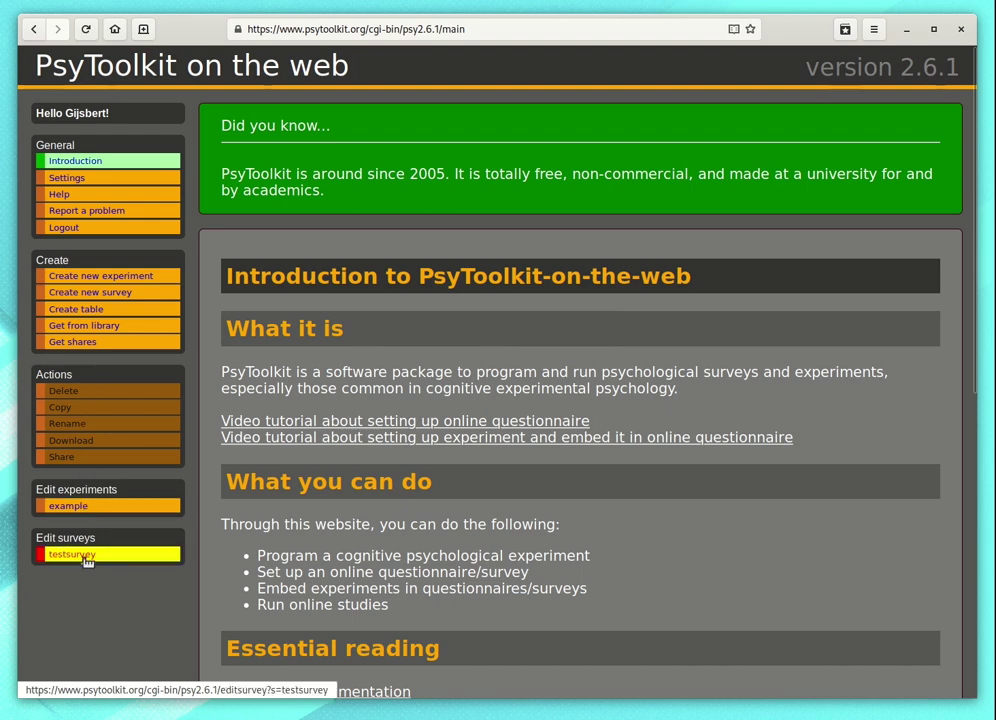
{"action": "left_click", "coordinate": [118, 296]}
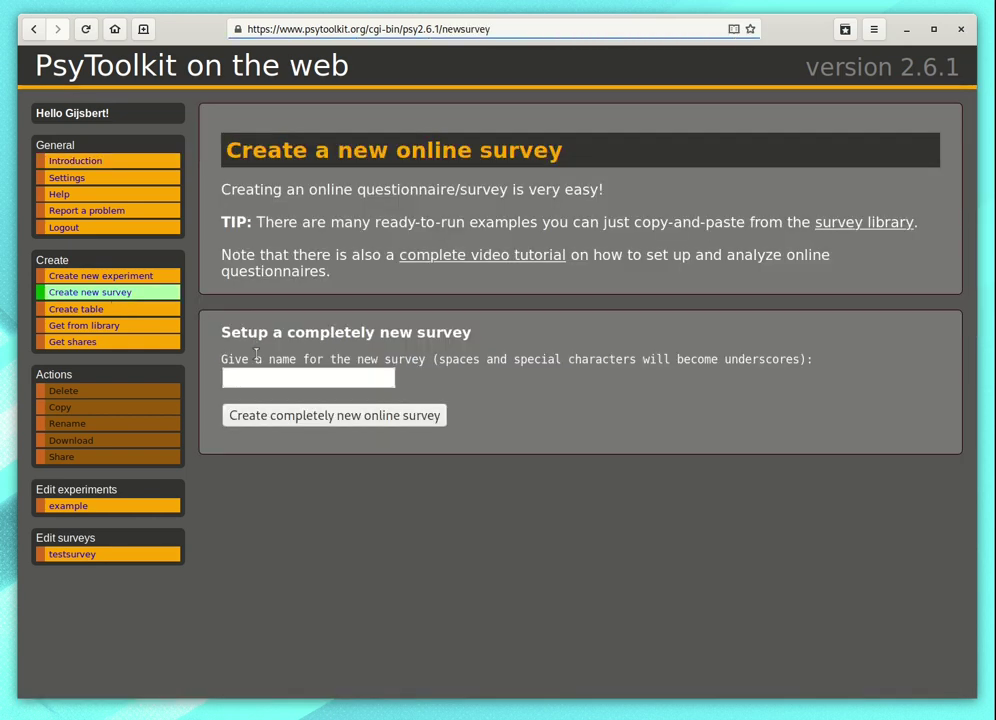
{"action": "left_click", "coordinate": [256, 374]}
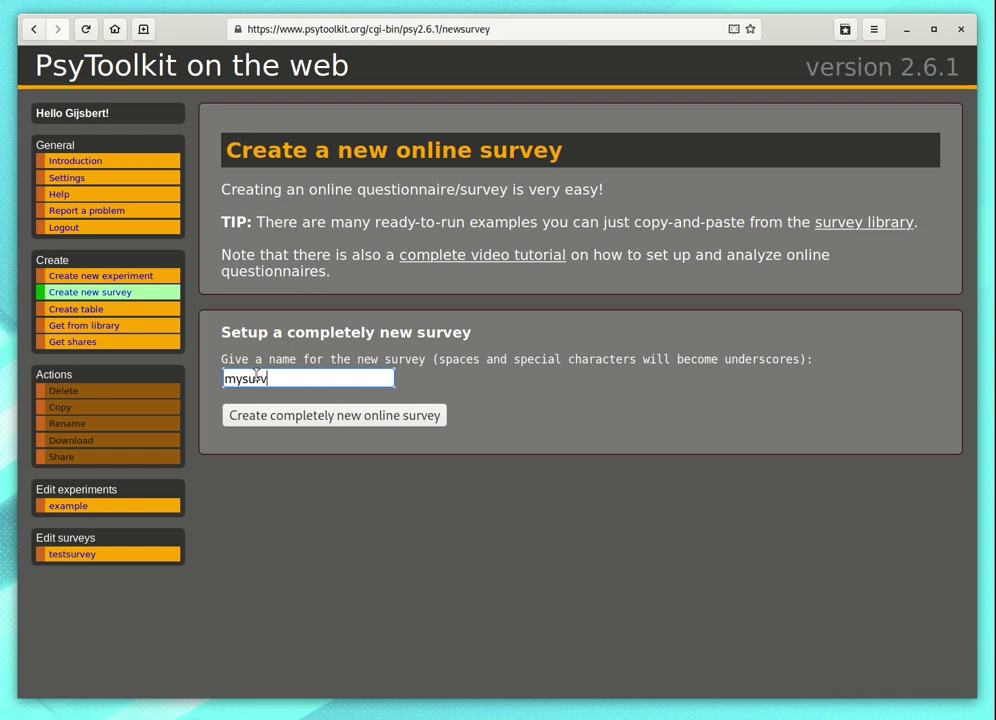
{"action": "left_click", "coordinate": [308, 416]}
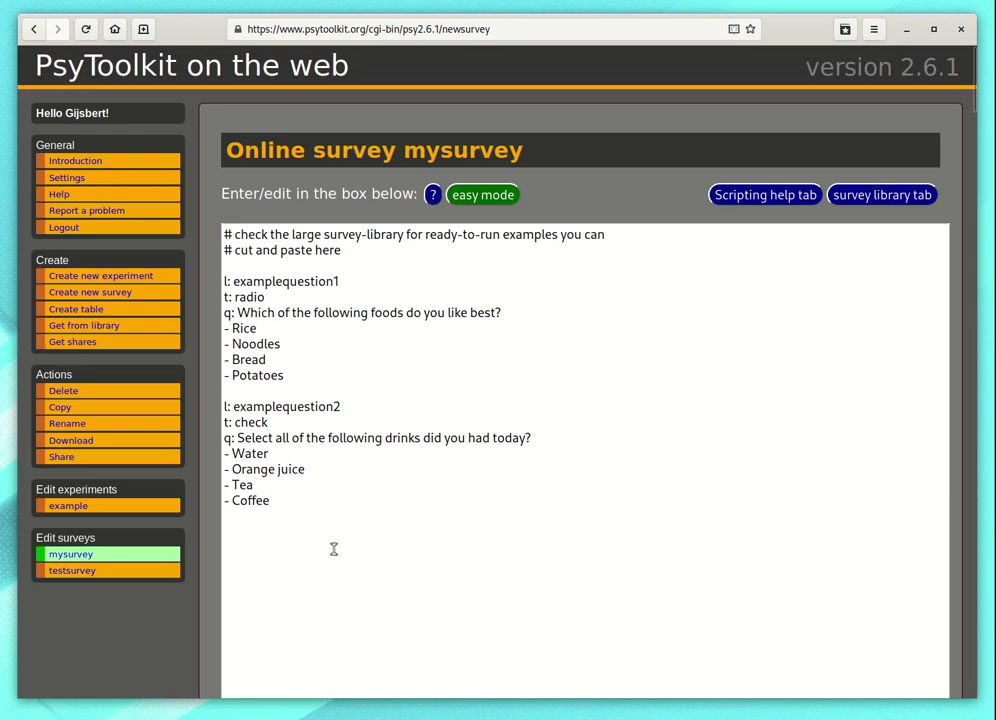
{"action": "scroll", "coordinate": [311, 498], "scroll_direction": "down", "scroll_amount": 3}
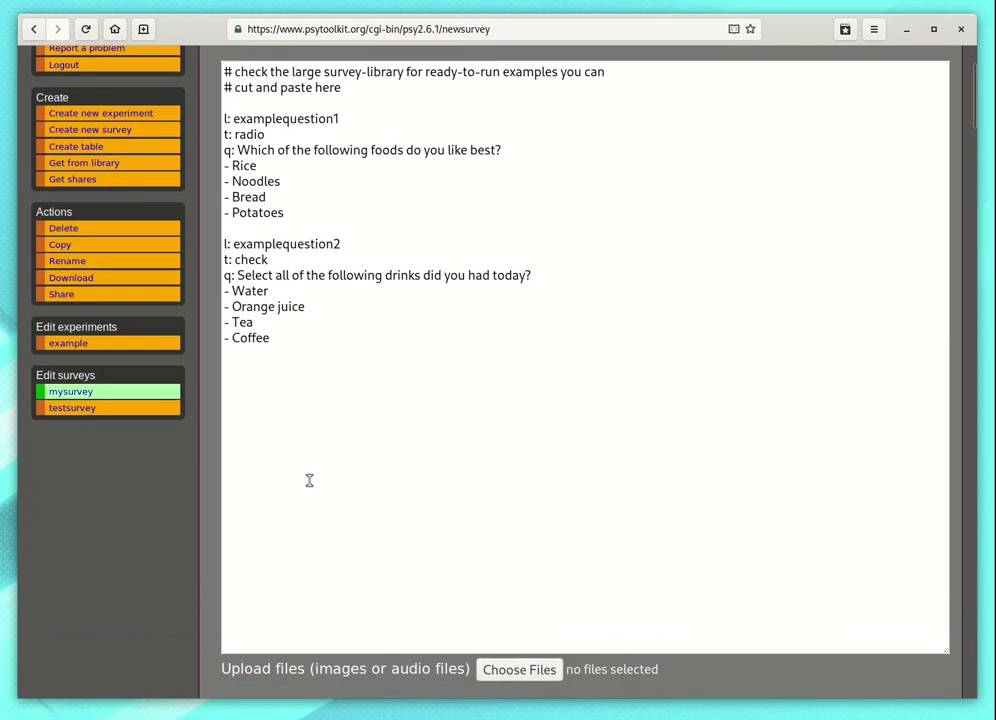
{"action": "scroll", "coordinate": [309, 478], "scroll_direction": "up", "scroll_amount": 3}
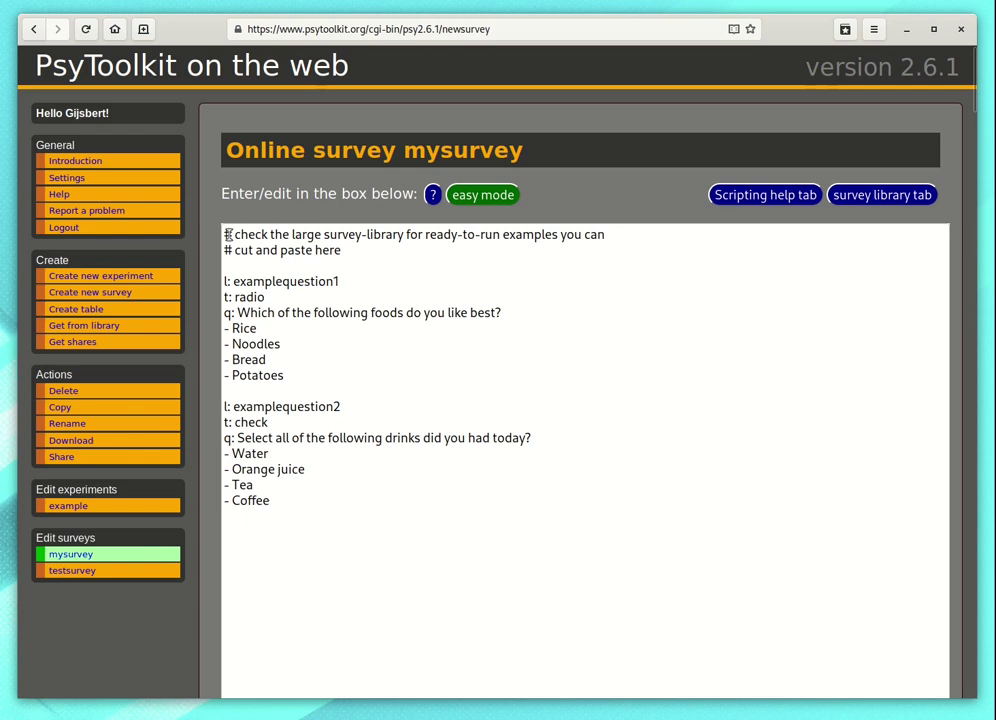
{"action": "left_click_drag", "start_coordinate": [228, 234], "coordinate": [285, 509]}
{"action": "left_click", "coordinate": [285, 535]}
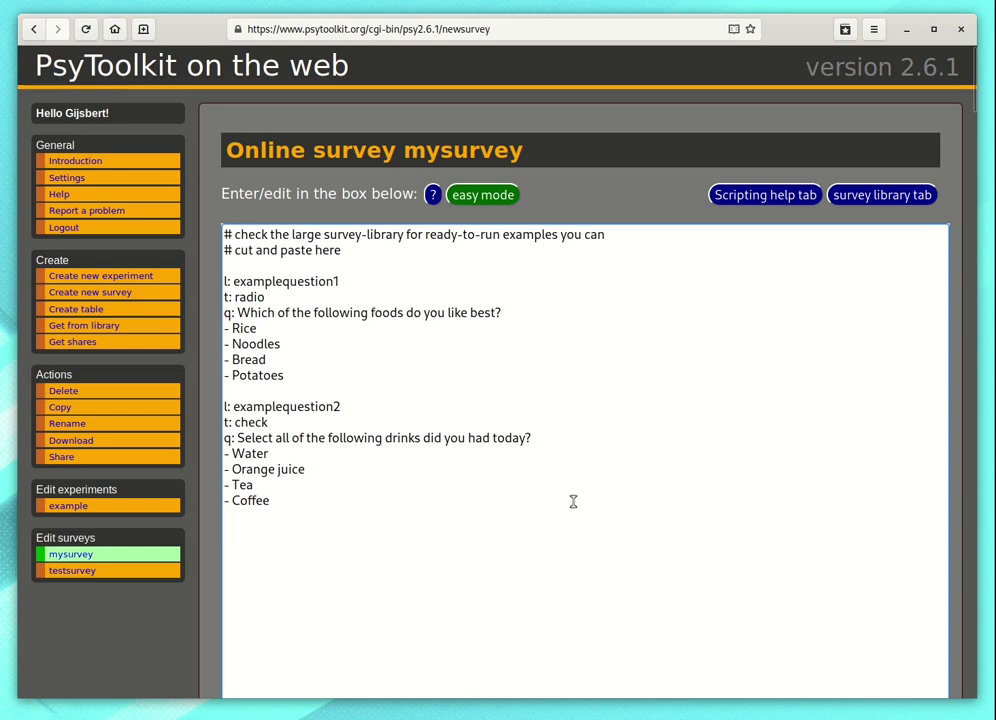
Step: Switch to easy mode and browse the table of examplequestion1 (radio) and examplequestion2 (check)
{"action": "left_click", "coordinate": [476, 201]}
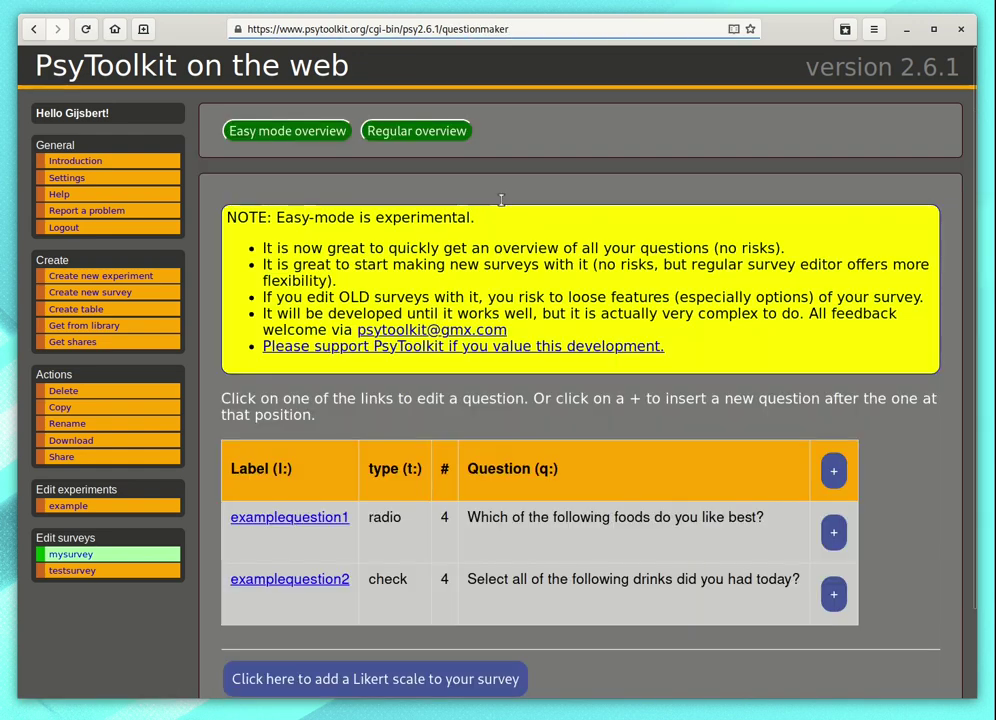
{"action": "scroll", "coordinate": [222, 204], "scroll_direction": "down", "scroll_amount": 2}
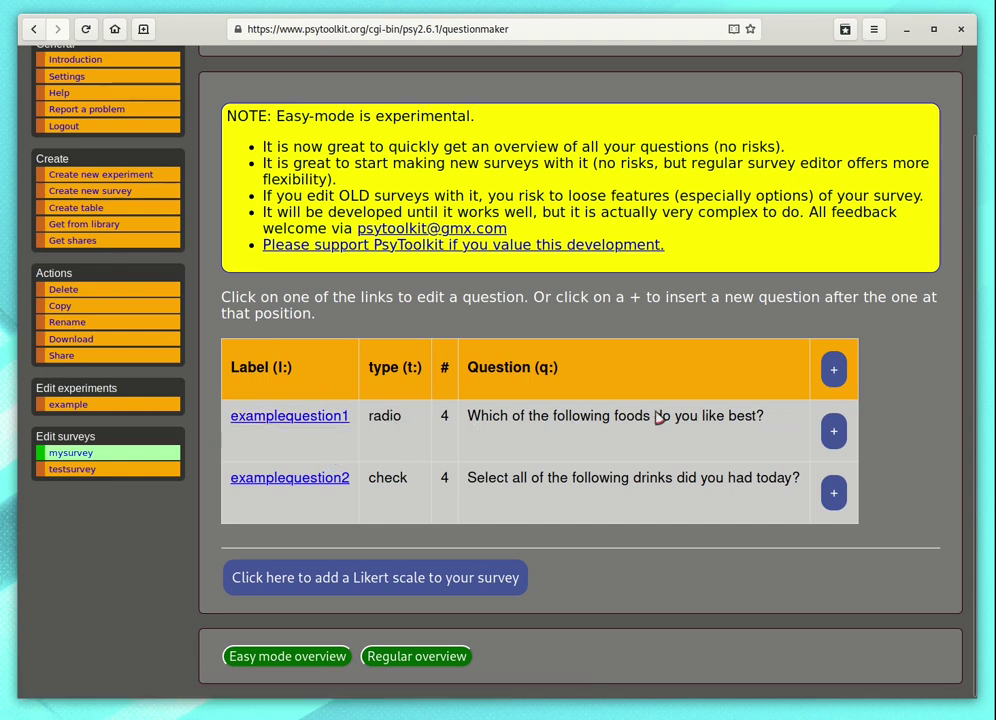
{"action": "scroll", "coordinate": [262, 292], "scroll_direction": "up", "scroll_amount": 2}
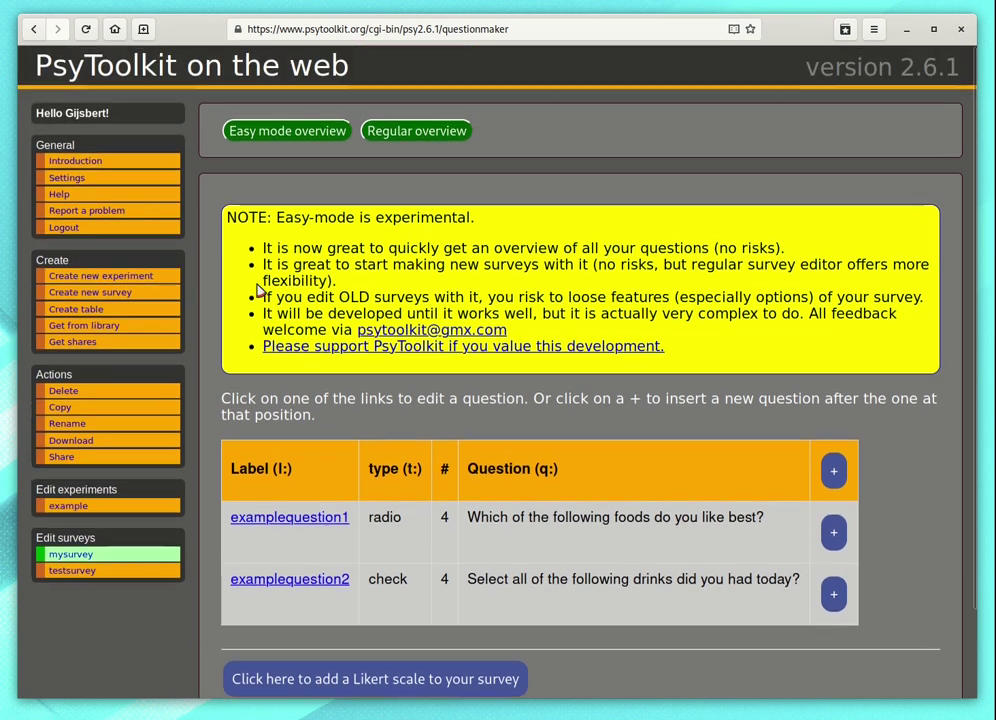
Step: Return to the mysurvey script editor and highlight the examplequestion1 block
{"action": "left_click", "coordinate": [159, 554]}
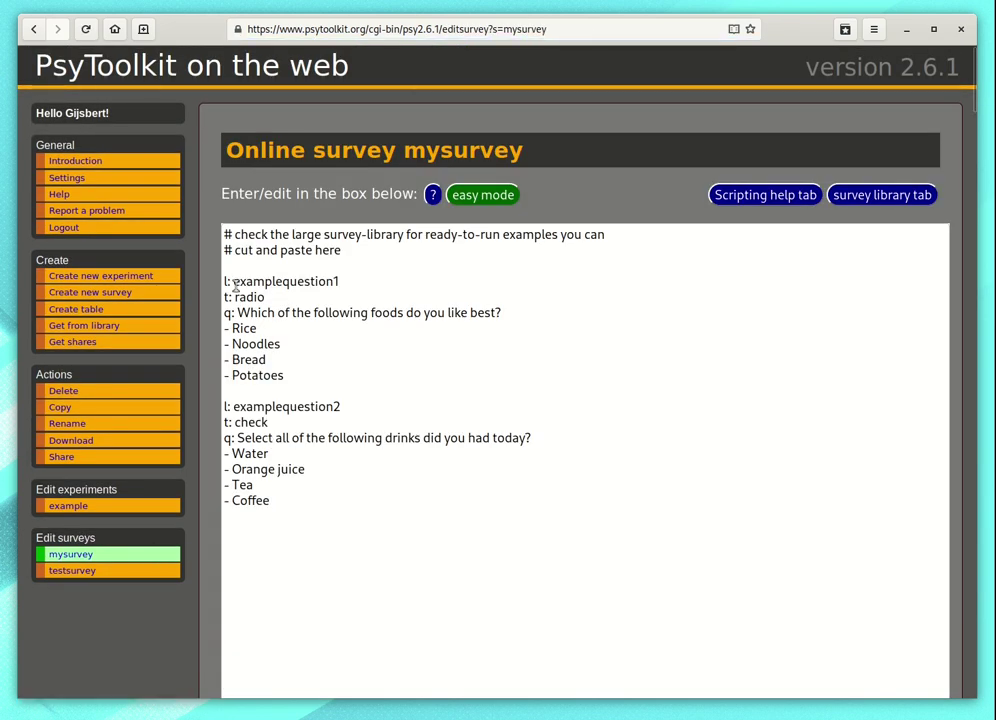
{"action": "left_click_drag", "start_coordinate": [225, 281], "coordinate": [296, 372]}
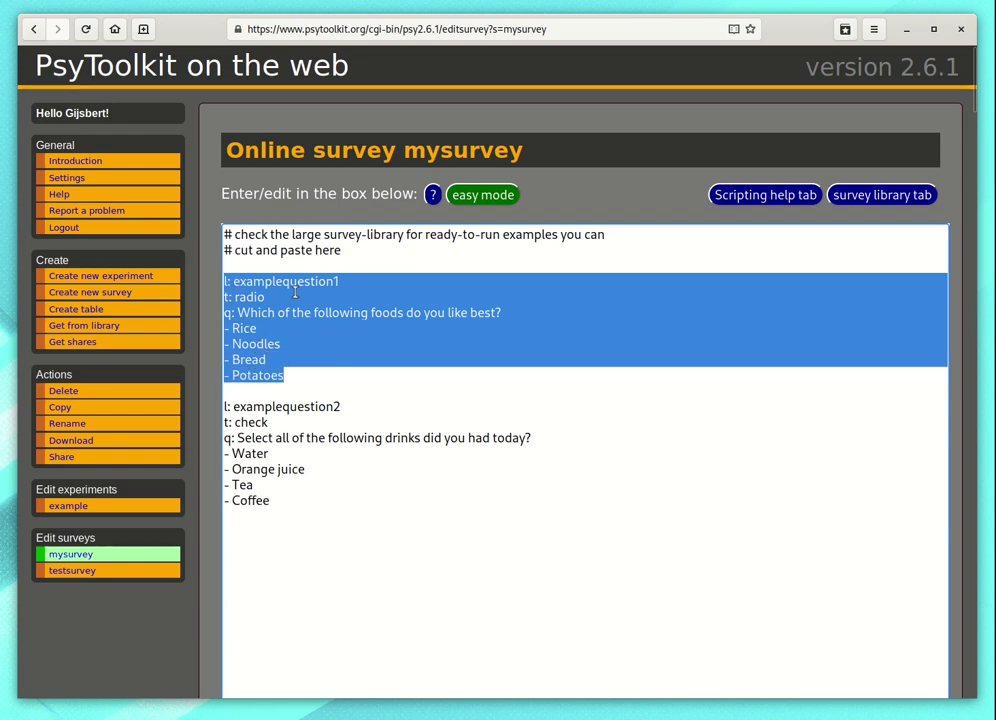
{"action": "left_click", "coordinate": [353, 284]}
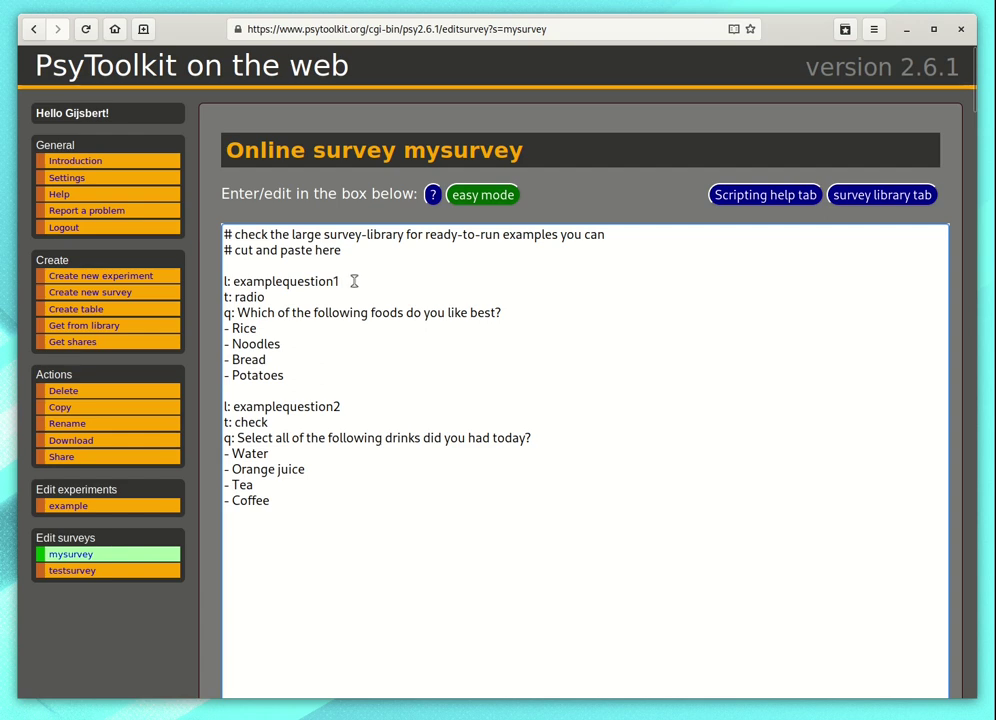
Step: Highlight examplequestion1's radio type, its q: wording and its four answer options
{"action": "double_click", "coordinate": [264, 299]}
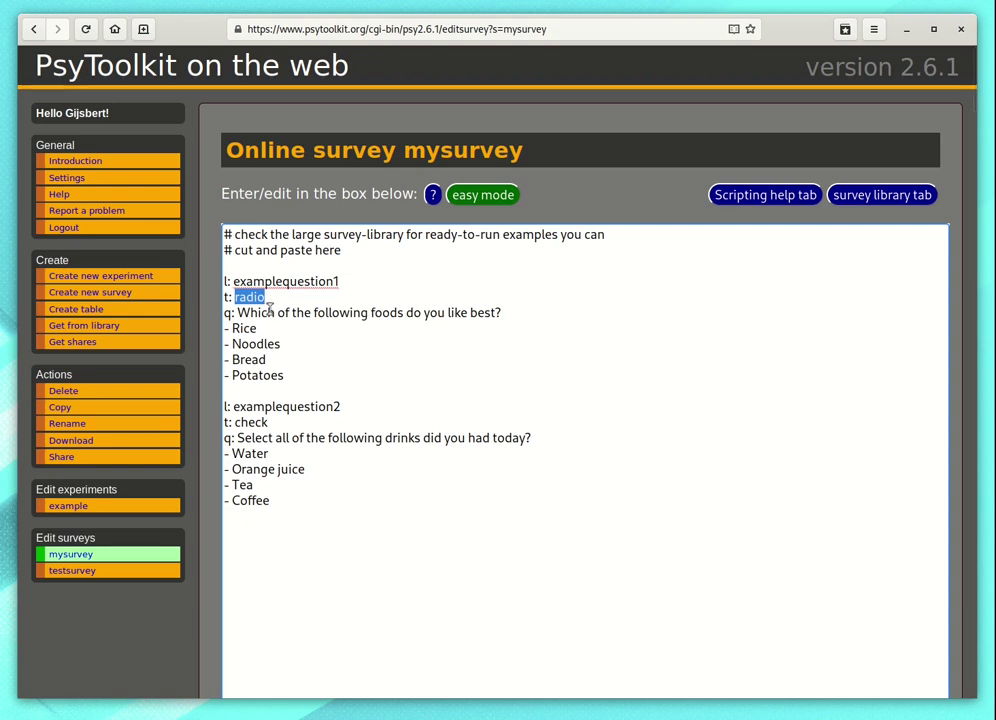
{"action": "left_click", "coordinate": [224, 312]}
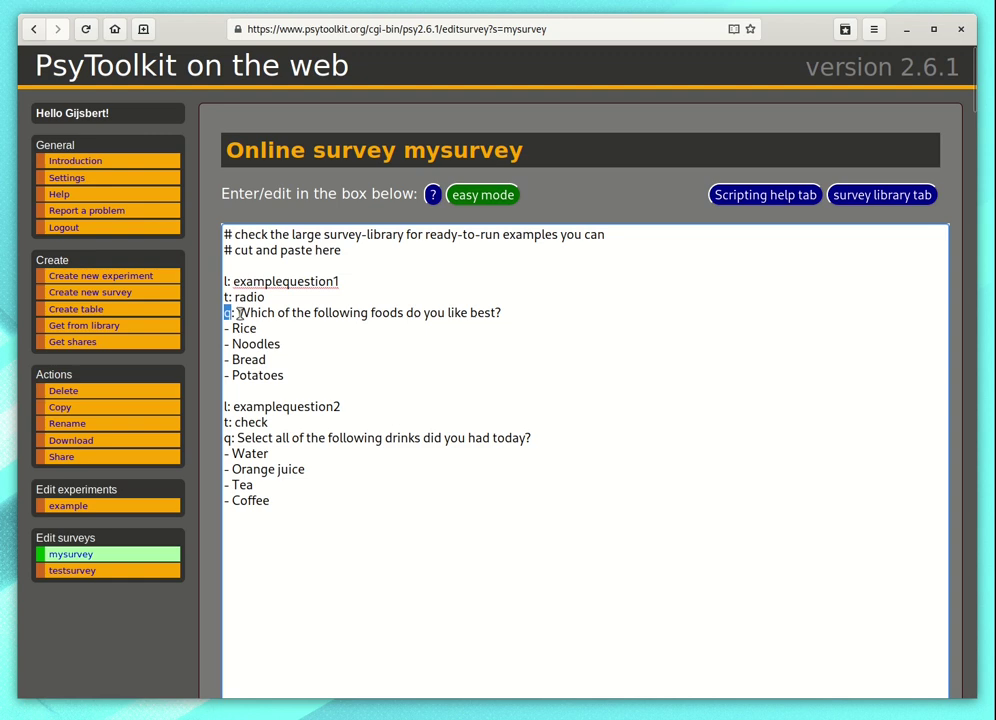
{"action": "left_click_drag", "start_coordinate": [238, 312], "coordinate": [521, 321]}
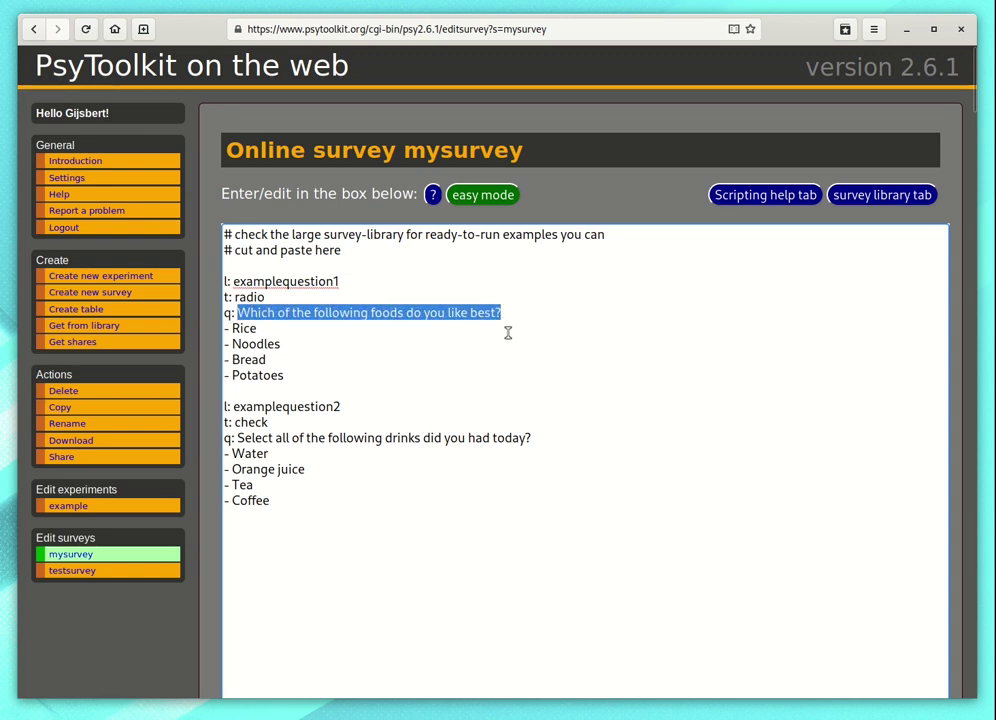
{"action": "left_click", "coordinate": [224, 328]}
{"action": "left_click_drag", "start_coordinate": [224, 328], "coordinate": [310, 380]}
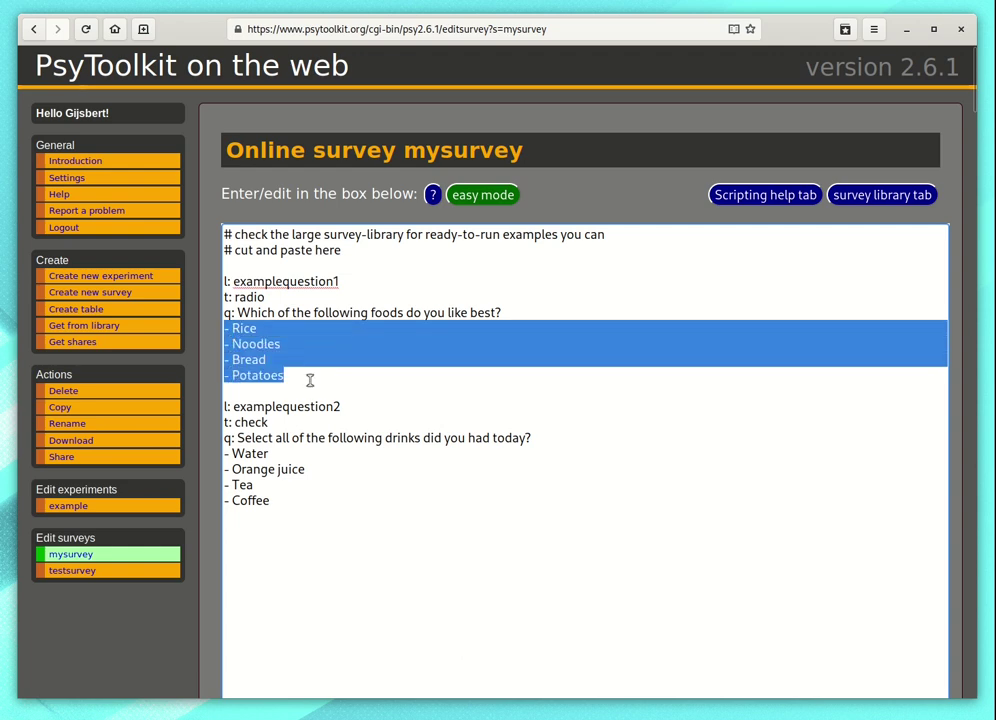
{"action": "left_click", "coordinate": [310, 380]}
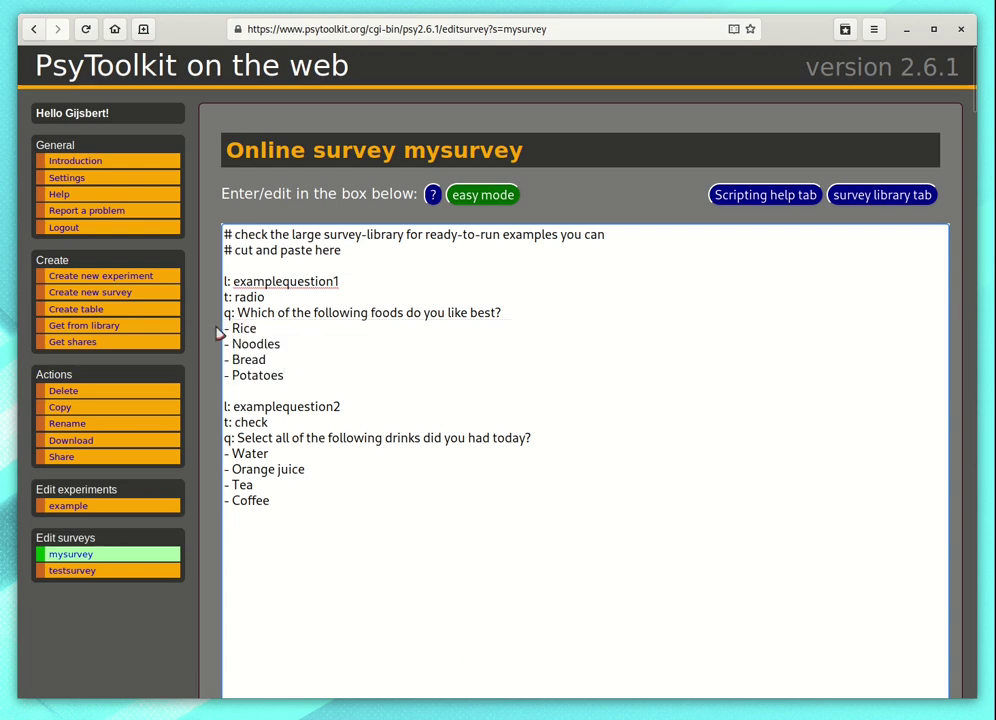
Step: Compile the mysurvey script and highlight the 'compiled successfully' message
{"action": "scroll", "coordinate": [215, 320], "scroll_direction": "down", "scroll_amount": 5}
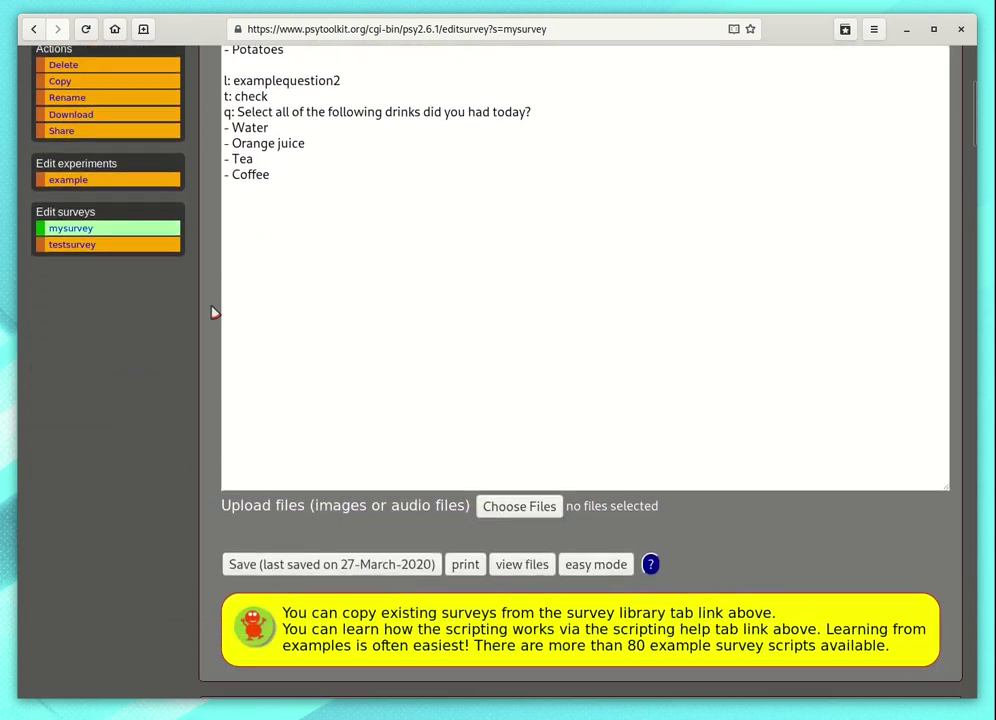
{"action": "scroll", "coordinate": [213, 312], "scroll_direction": "down", "scroll_amount": 6}
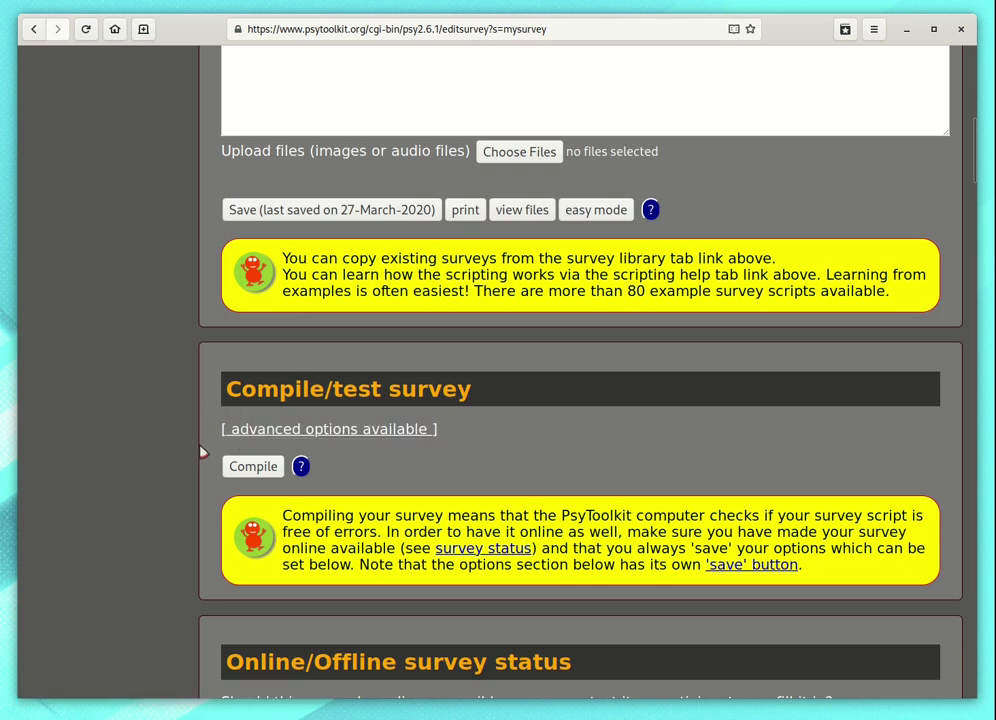
{"action": "left_click", "coordinate": [252, 474]}
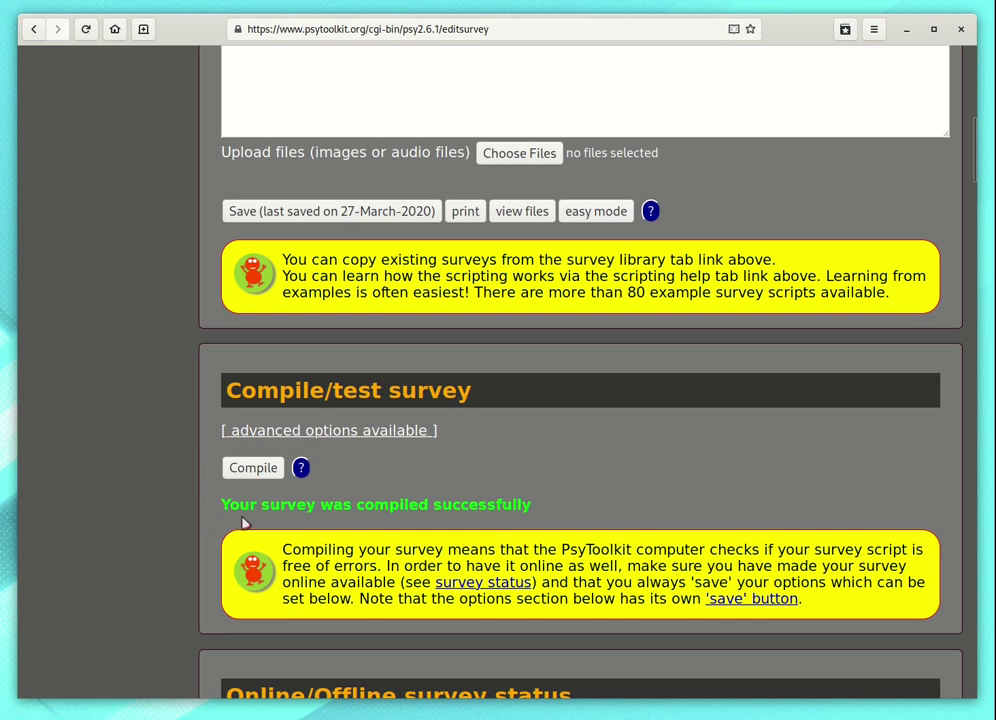
{"action": "left_click_drag", "start_coordinate": [222, 507], "coordinate": [581, 509]}
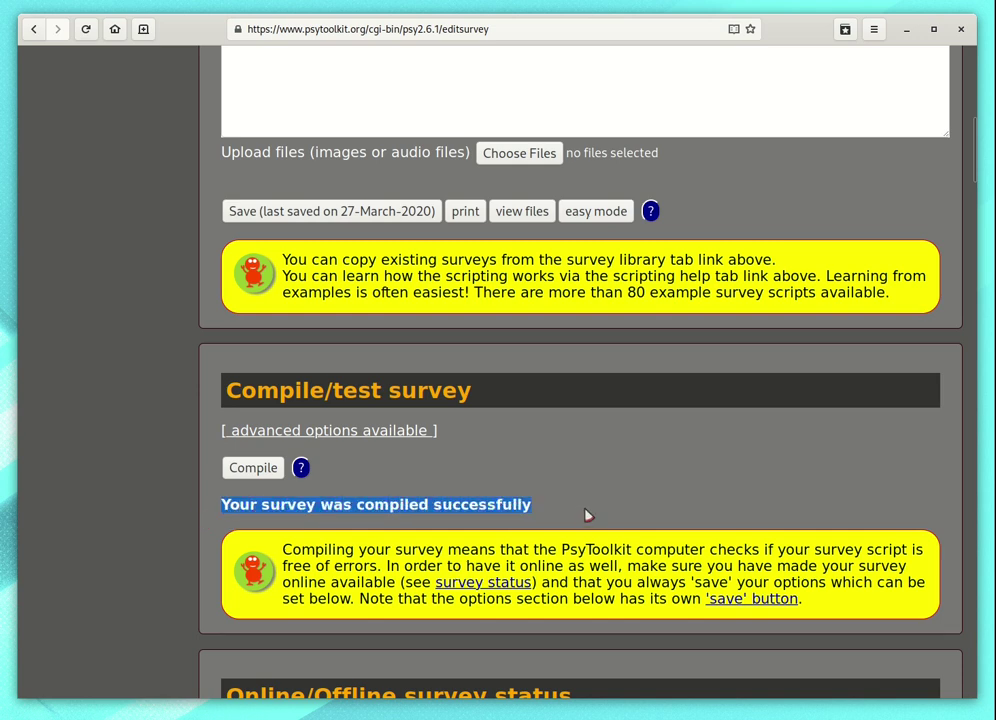
{"action": "left_click", "coordinate": [587, 515]}
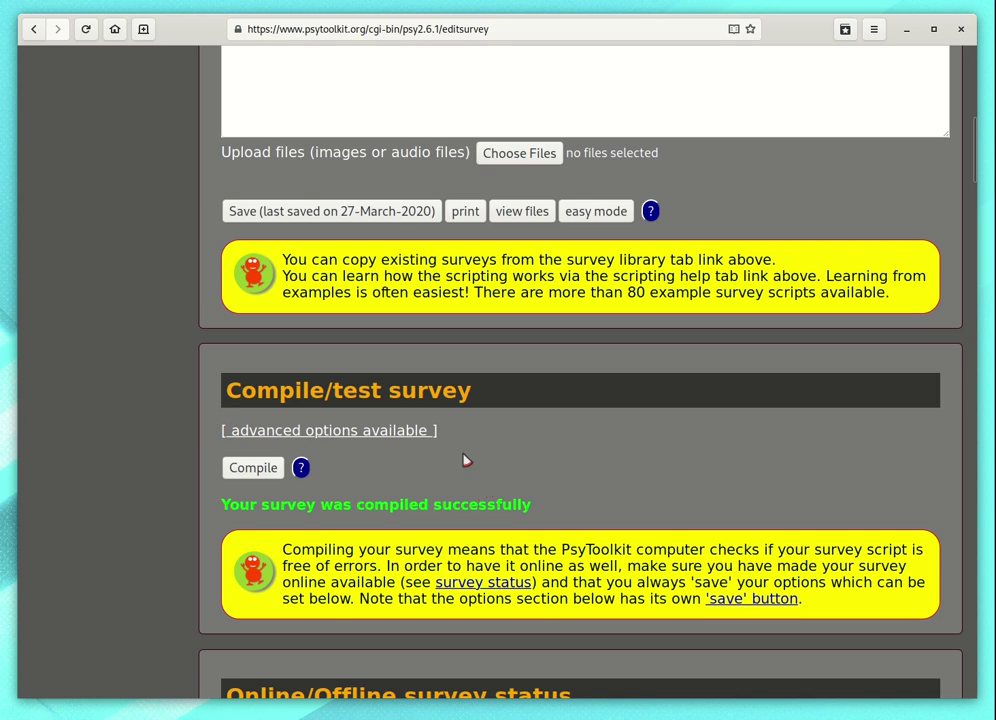
Step: Change the survey status to 'Survey is online. For when you are still designing it.'
{"action": "scroll", "coordinate": [465, 460], "scroll_direction": "down", "scroll_amount": 5}
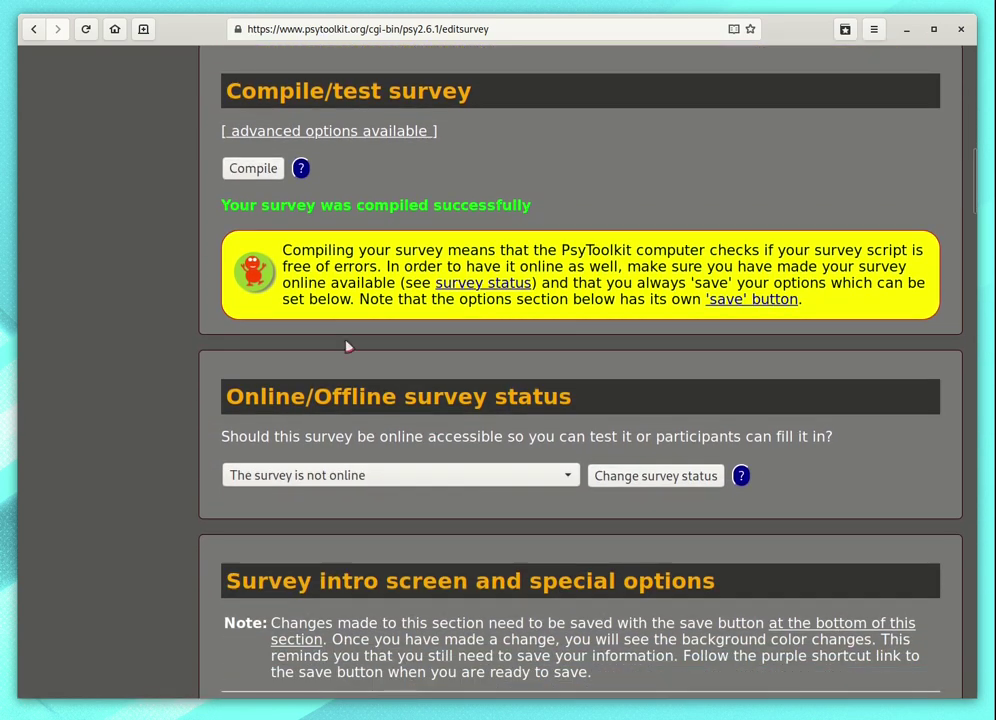
{"action": "left_click_drag", "start_coordinate": [229, 393], "coordinate": [621, 402]}
{"action": "left_click", "coordinate": [307, 456]}
{"action": "left_click", "coordinate": [297, 478]}
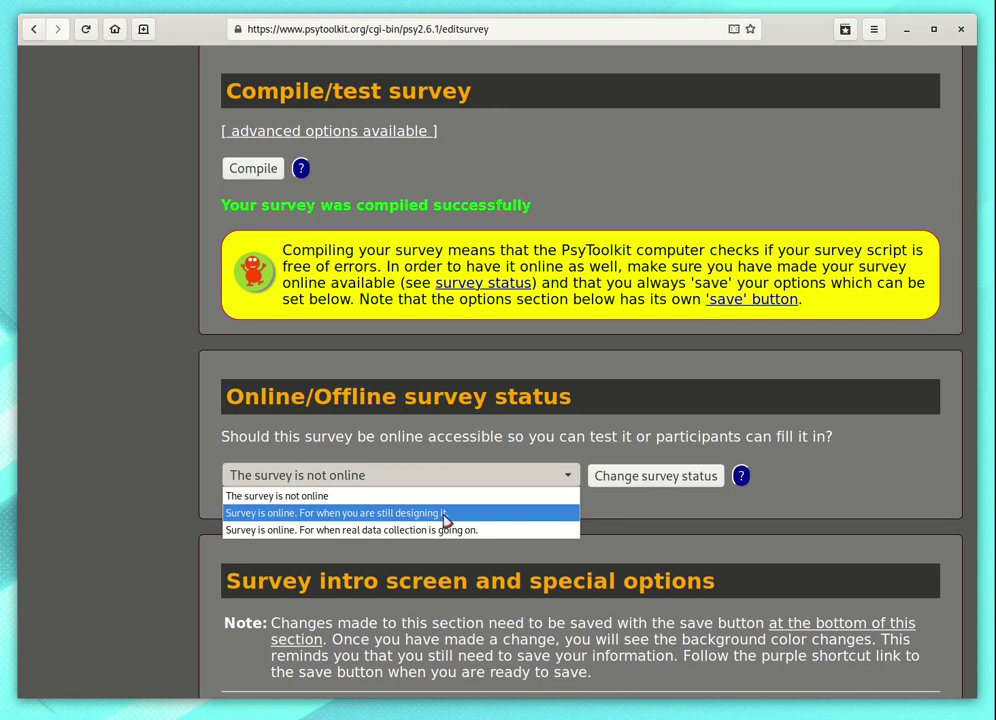
{"action": "left_click", "coordinate": [446, 513]}
{"action": "left_click", "coordinate": [670, 482]}
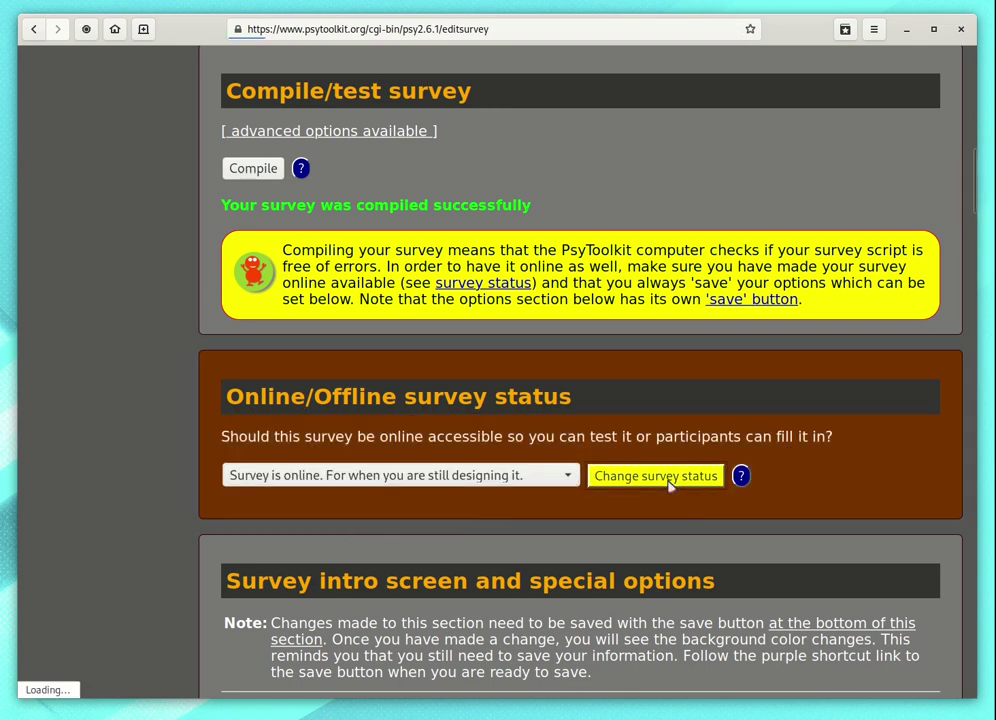
Step: Select the shareable survey link shown for mysurvey
{"action": "scroll", "coordinate": [582, 419], "scroll_direction": "down", "scroll_amount": 2}
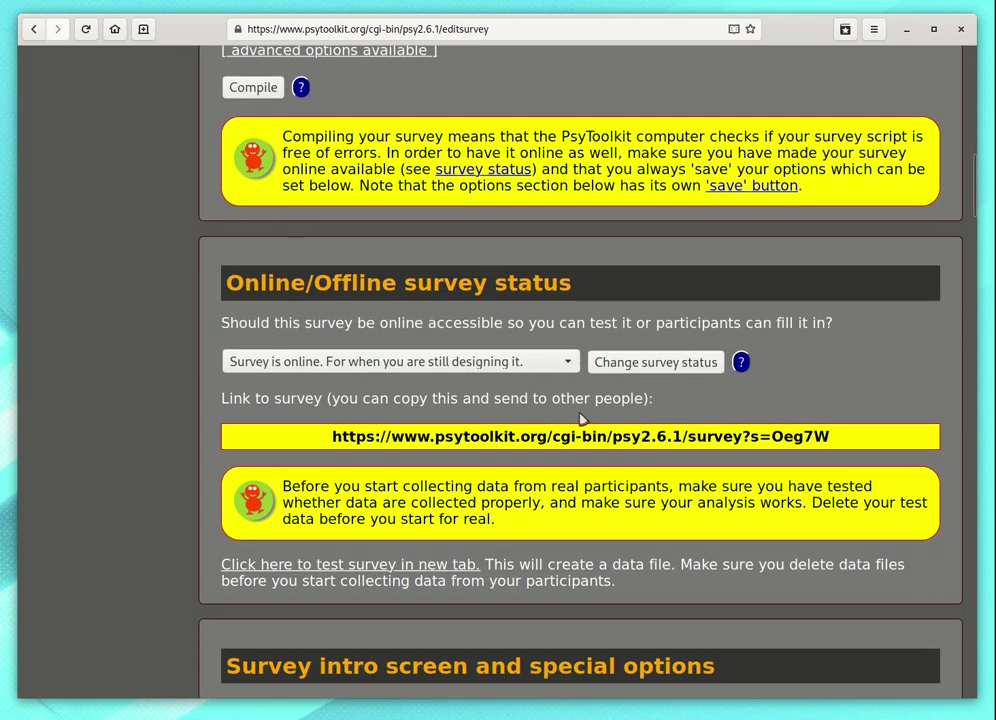
{"action": "left_click_drag", "start_coordinate": [334, 436], "coordinate": [760, 436]}
{"action": "left_click", "coordinate": [811, 434]}
{"action": "triple_click", "coordinate": [862, 443]}
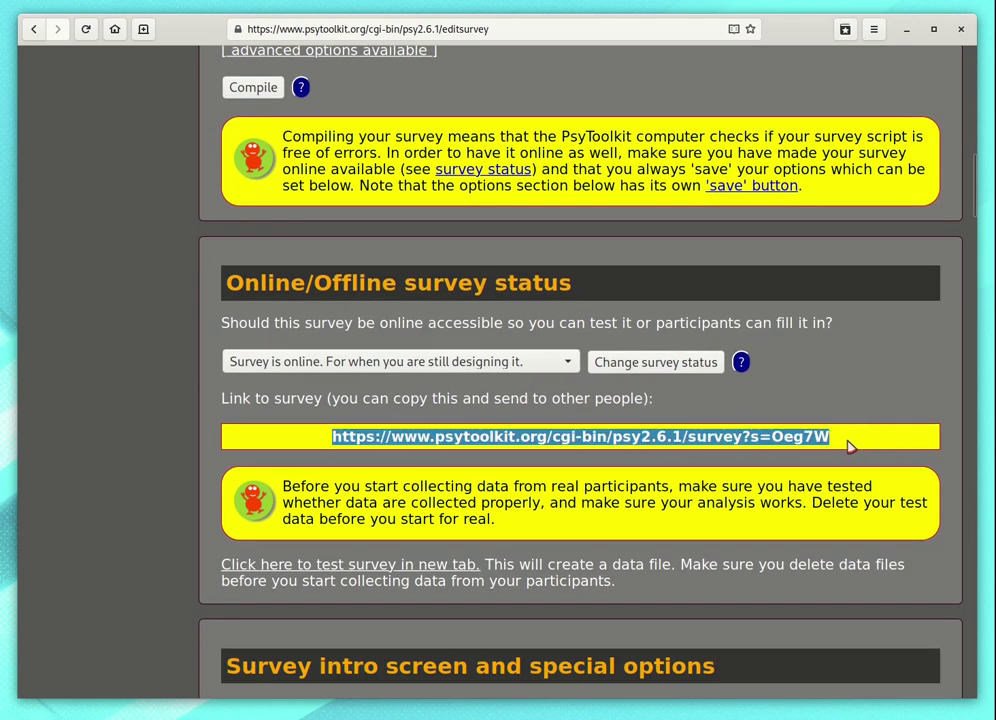
{"action": "left_click", "coordinate": [846, 442]}
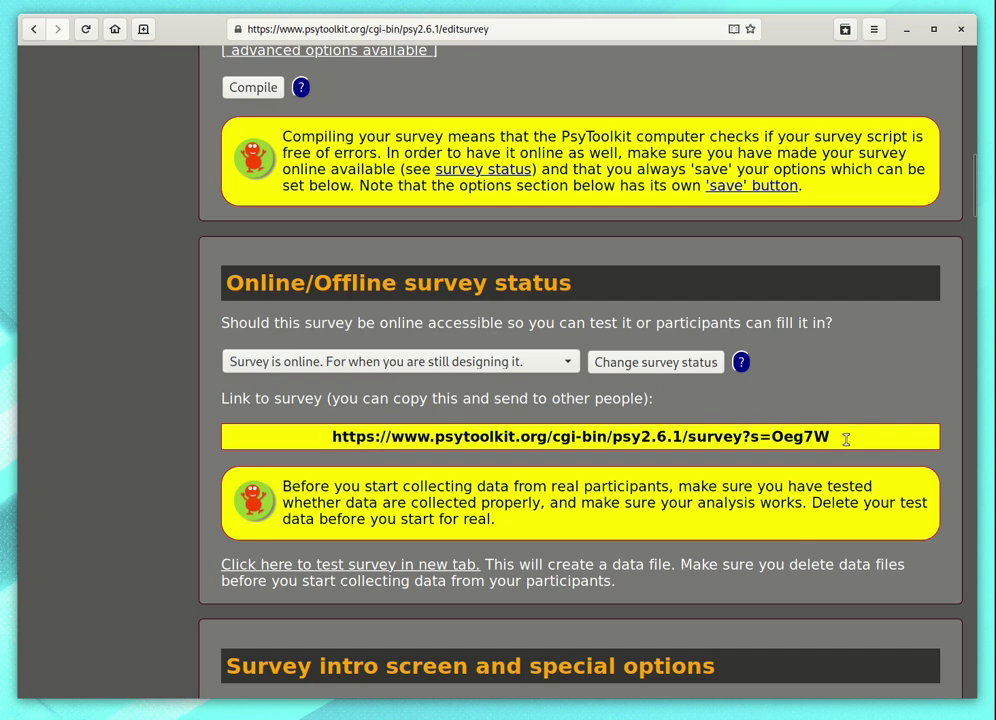
{"action": "left_click", "coordinate": [418, 567]}
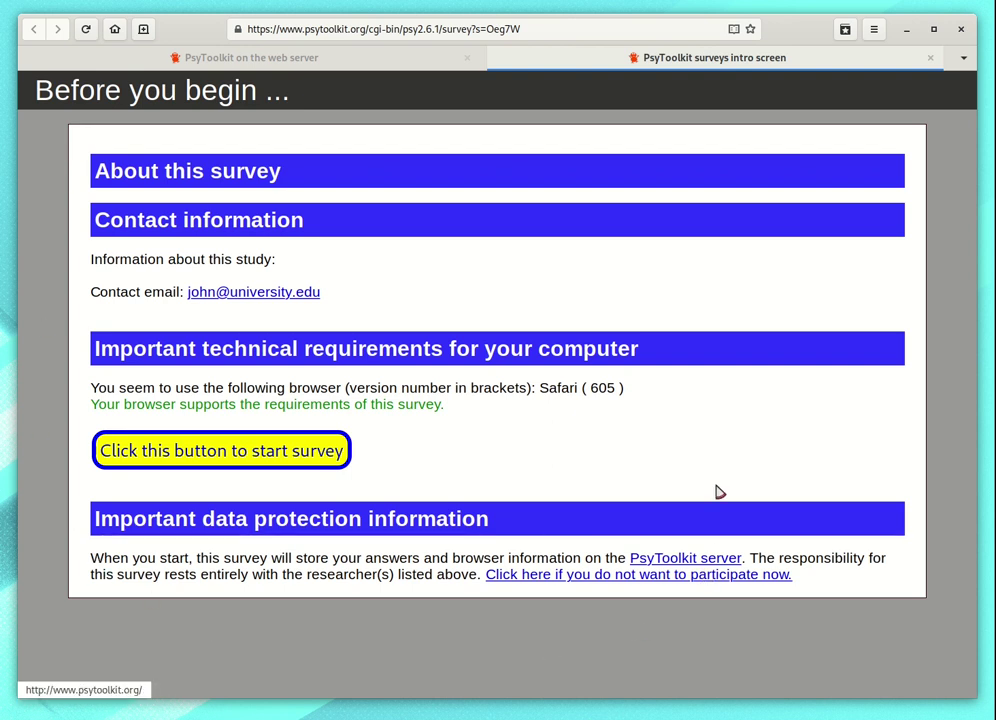
{"action": "left_click", "coordinate": [223, 456]}
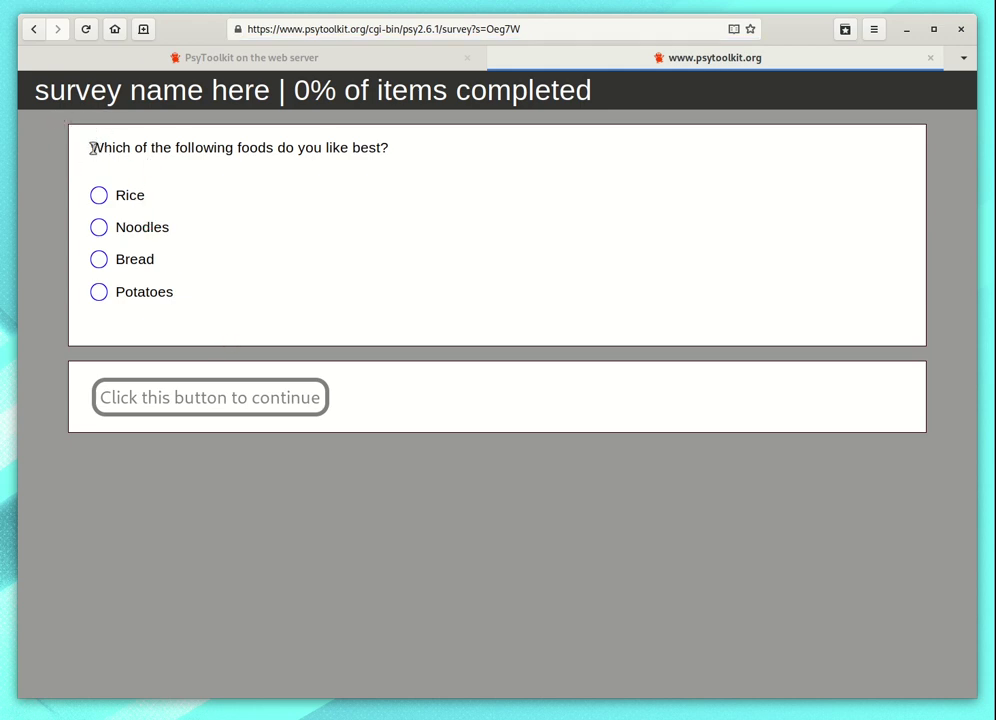
{"action": "left_click_drag", "start_coordinate": [92, 148], "coordinate": [419, 146]}
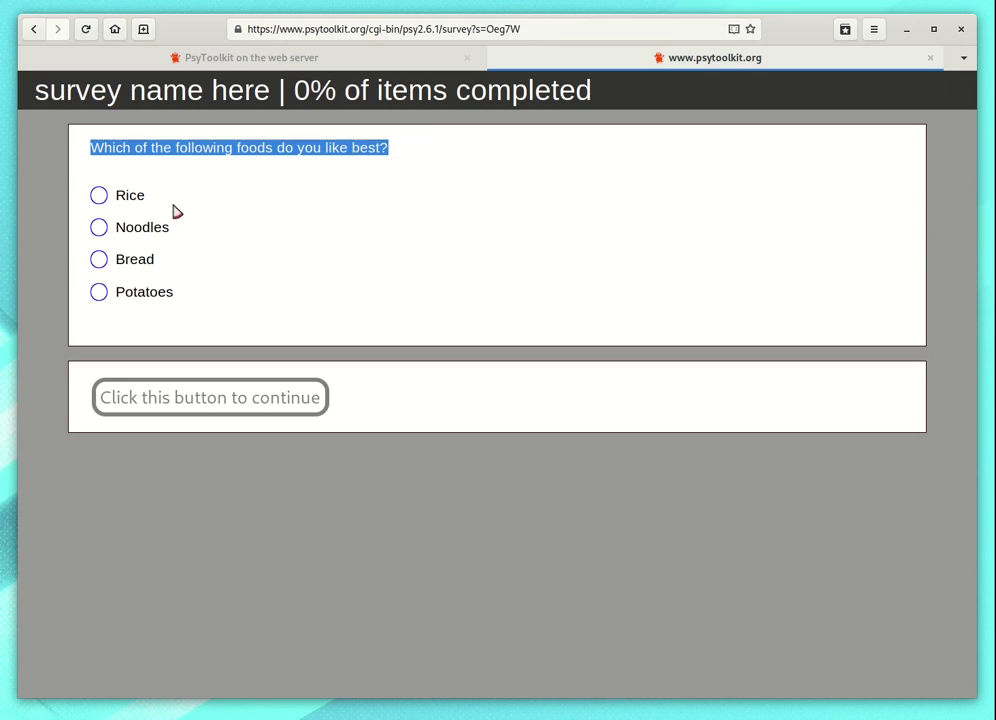
{"action": "left_click", "coordinate": [101, 197]}
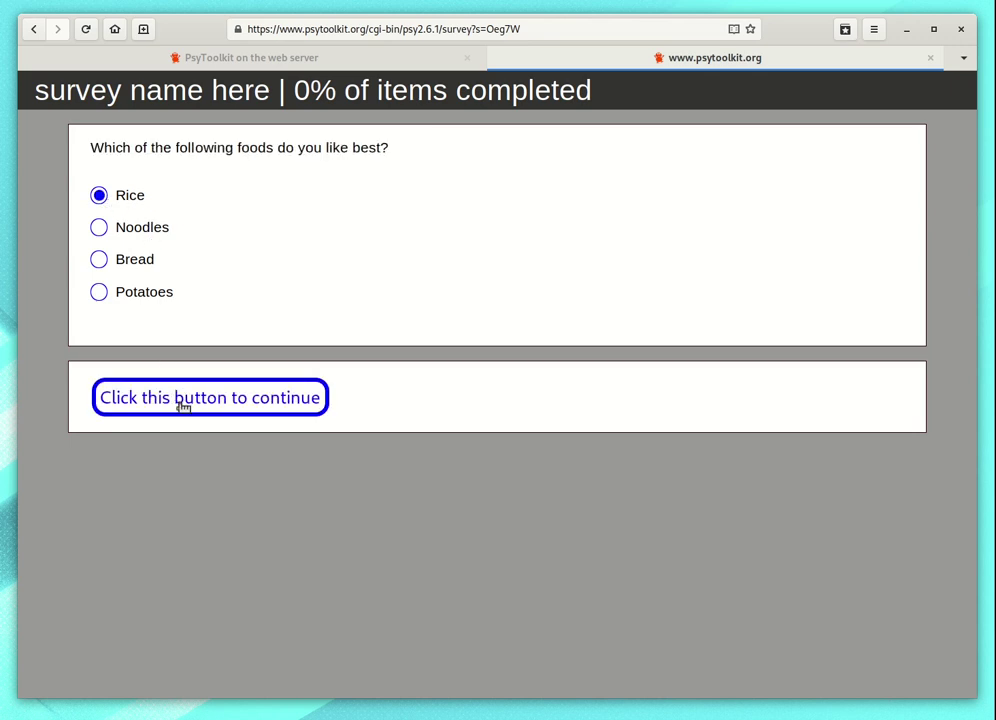
{"action": "left_click", "coordinate": [267, 404]}
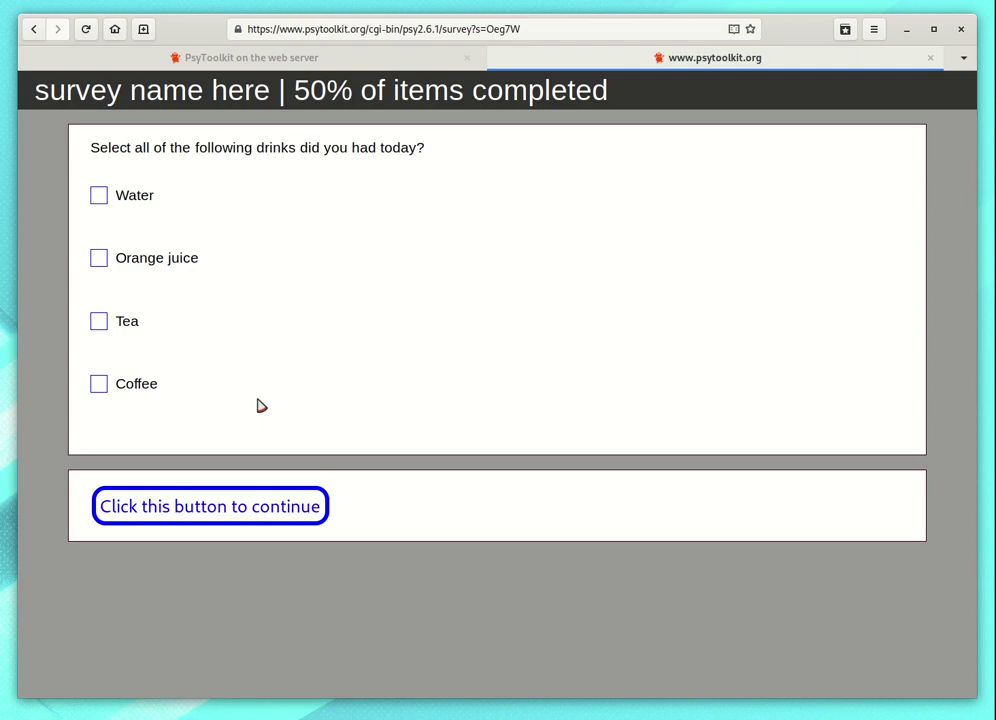
{"action": "left_click", "coordinate": [930, 59]}
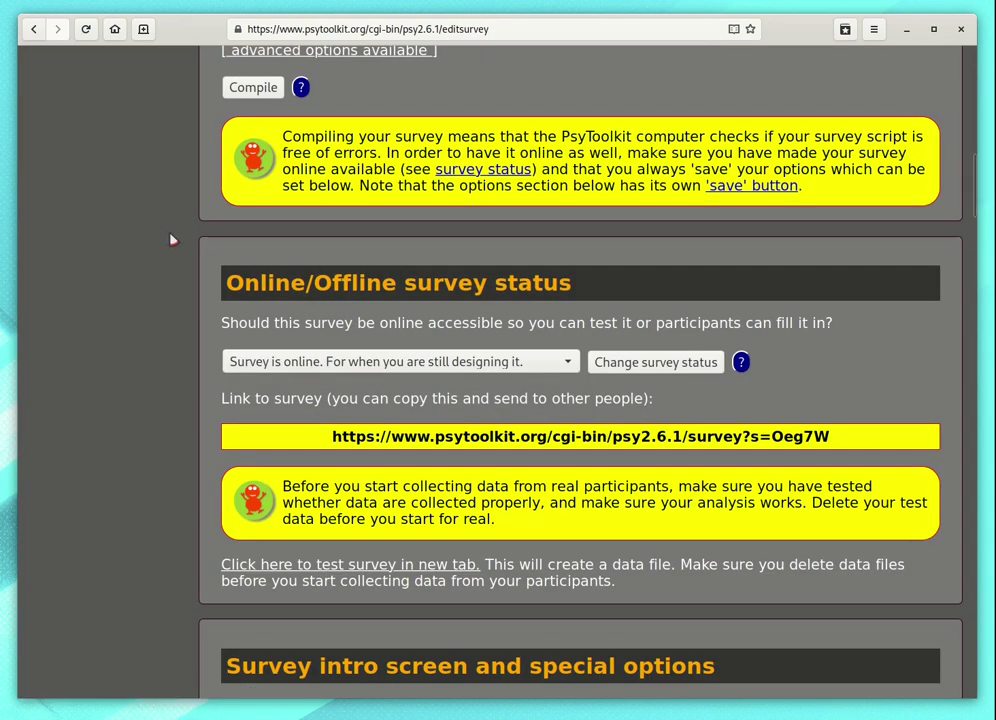
Step: Delete the entire mysurvey script, including both example questions, and save the empty version
{"action": "scroll", "coordinate": [185, 236], "scroll_direction": "up", "scroll_amount": 10}
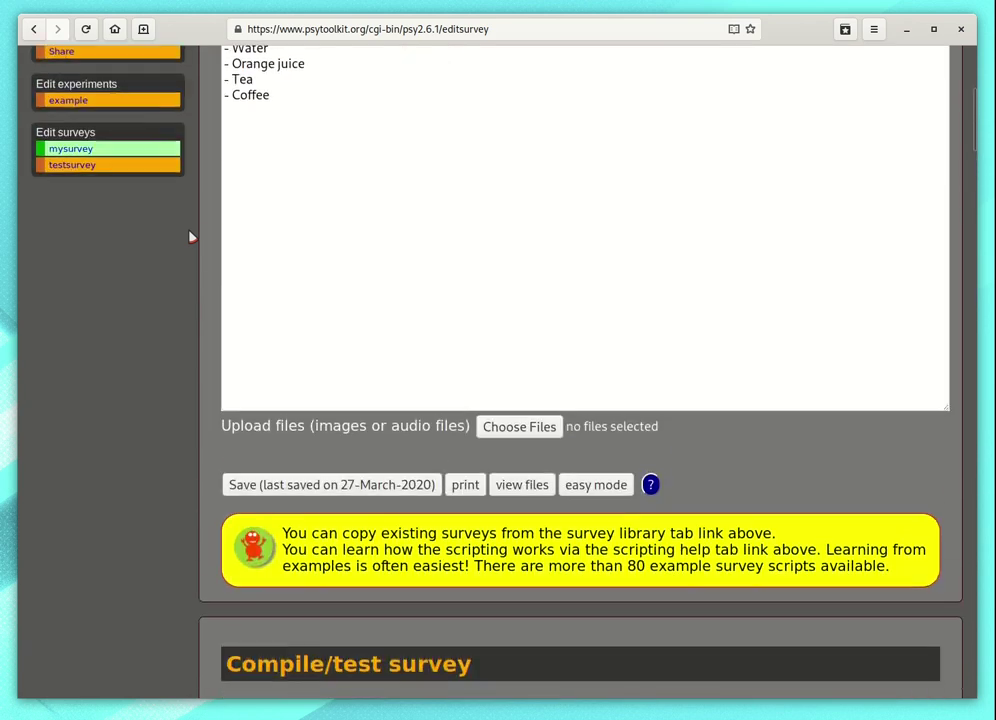
{"action": "scroll", "coordinate": [192, 236], "scroll_direction": "up", "scroll_amount": 3}
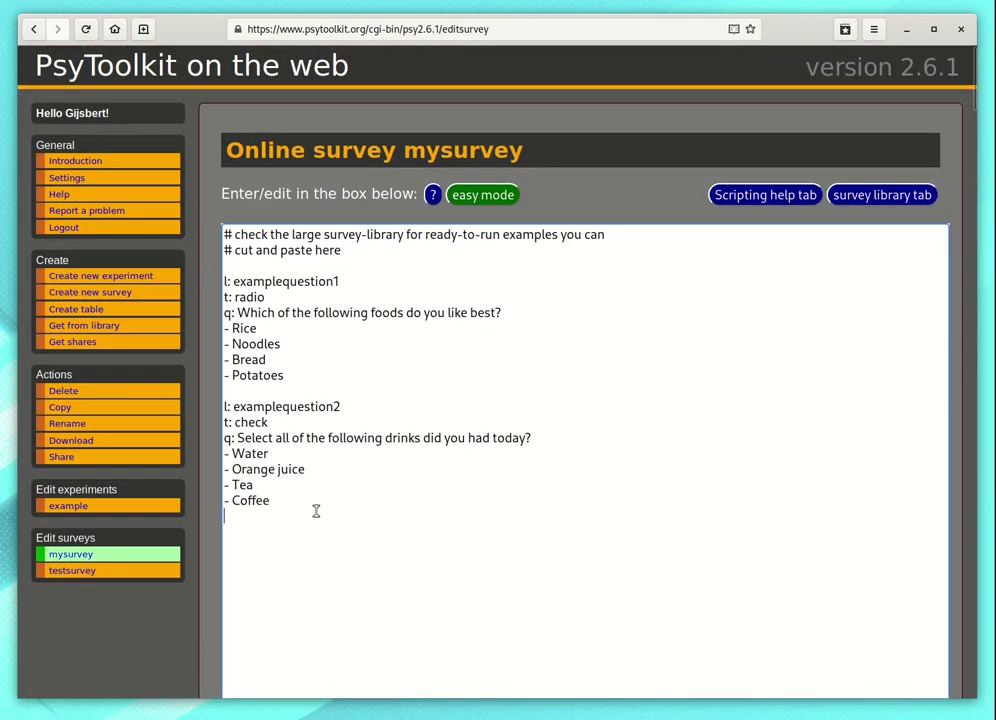
{"action": "left_click_drag", "start_coordinate": [316, 514], "coordinate": [241, 218]}
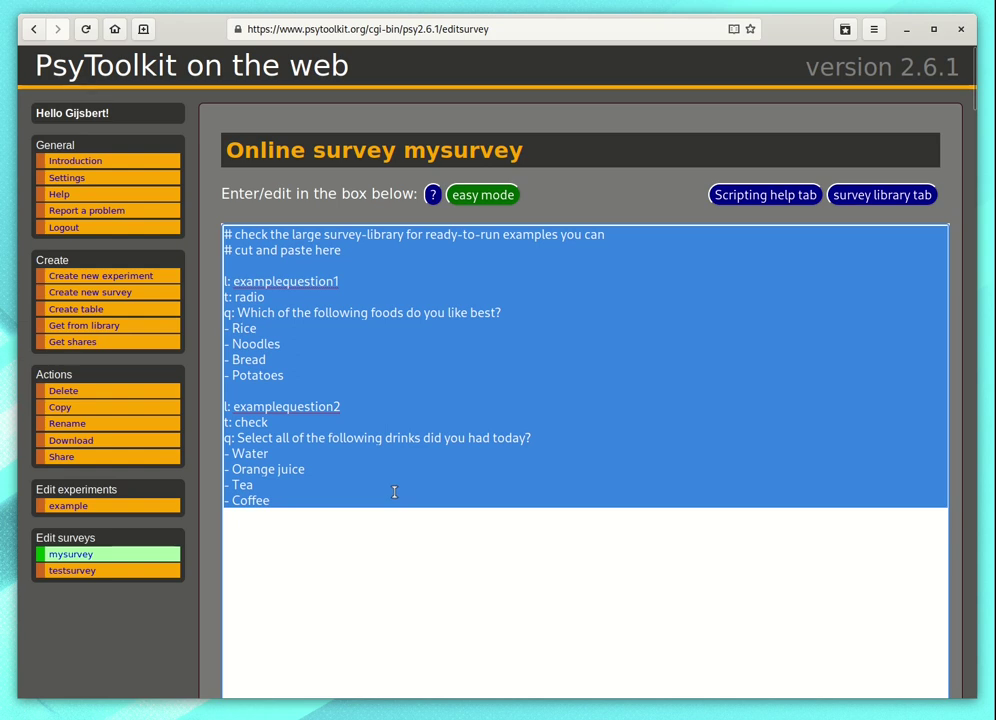
{"action": "key", "text": "Delete"}
{"action": "scroll", "coordinate": [384, 480], "scroll_direction": "down", "scroll_amount": 5}
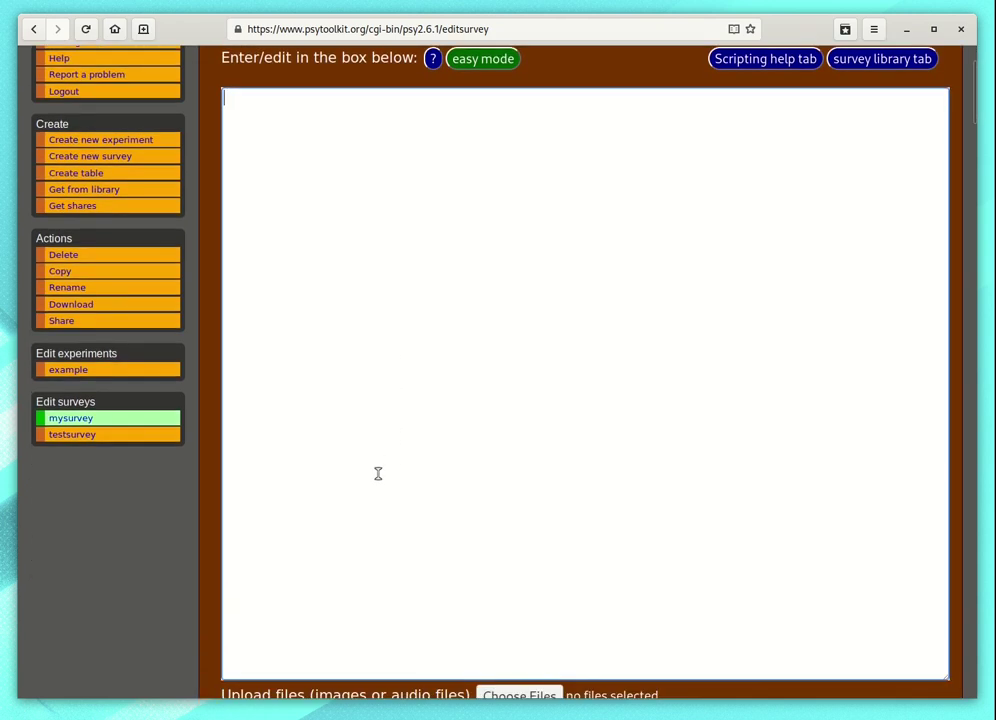
{"action": "left_click", "coordinate": [293, 649]}
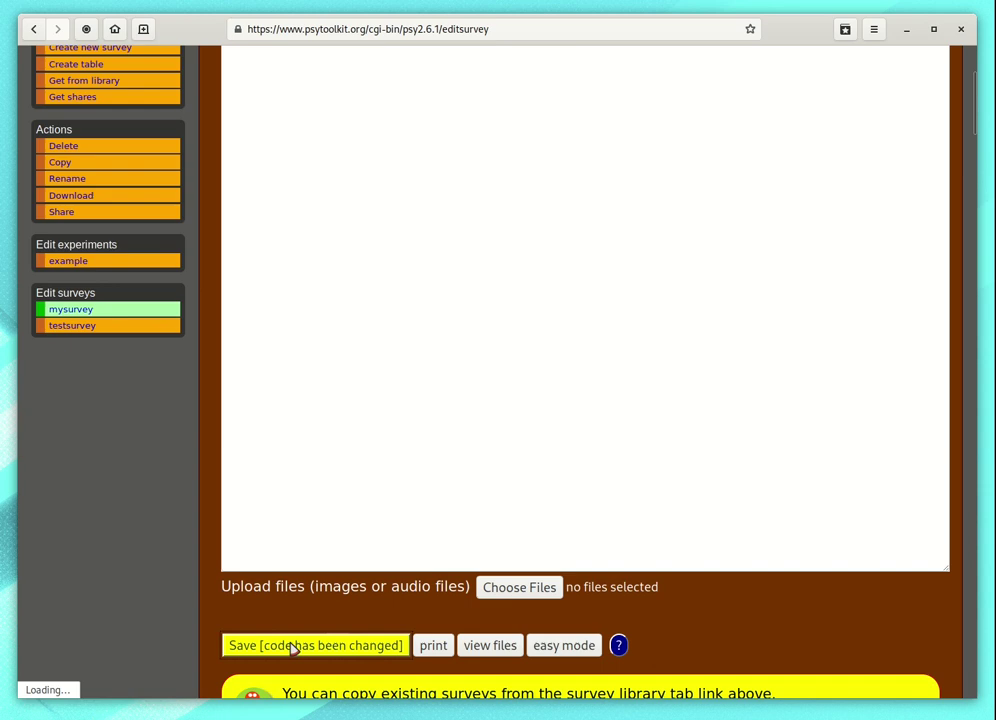
{"action": "scroll", "coordinate": [237, 382], "scroll_direction": "up", "scroll_amount": 3}
{"action": "scroll", "coordinate": [237, 382], "scroll_direction": "up", "scroll_amount": 2}
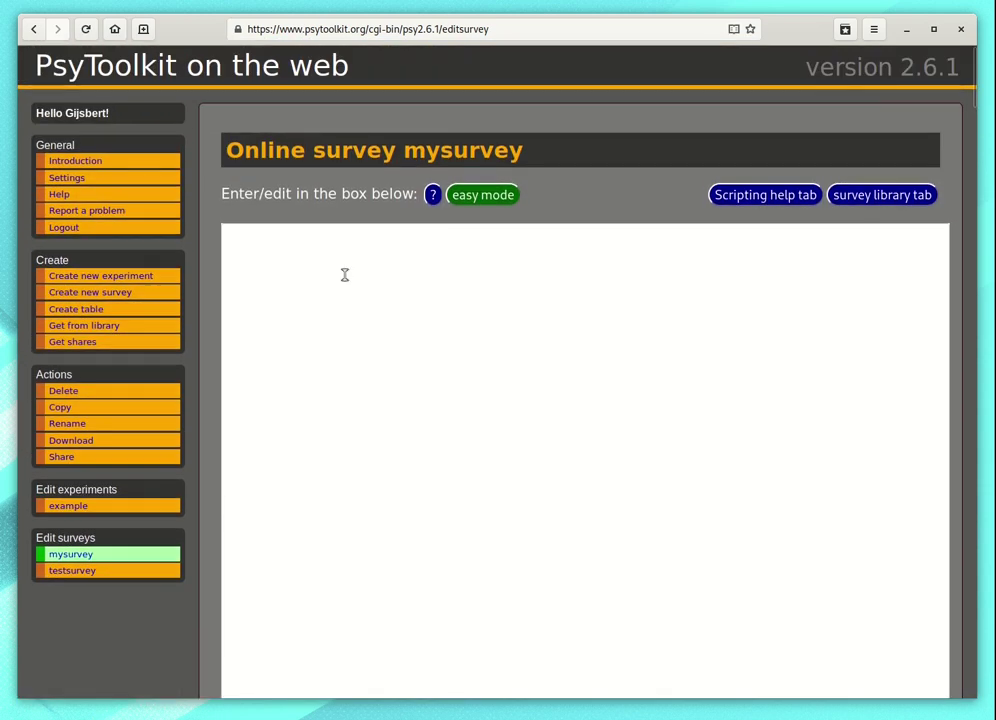
Step: Open the survey library in a new tab and scroll to its Scales for Adults table
{"action": "left_click", "coordinate": [876, 197]}
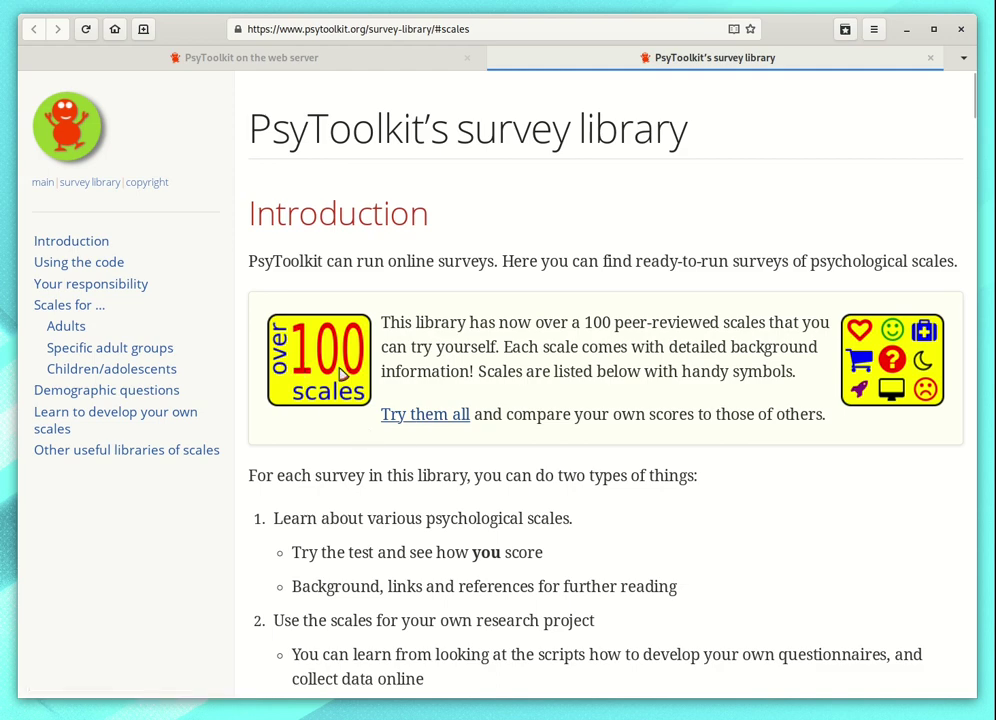
{"action": "scroll", "coordinate": [333, 367], "scroll_direction": "down", "scroll_amount": 10}
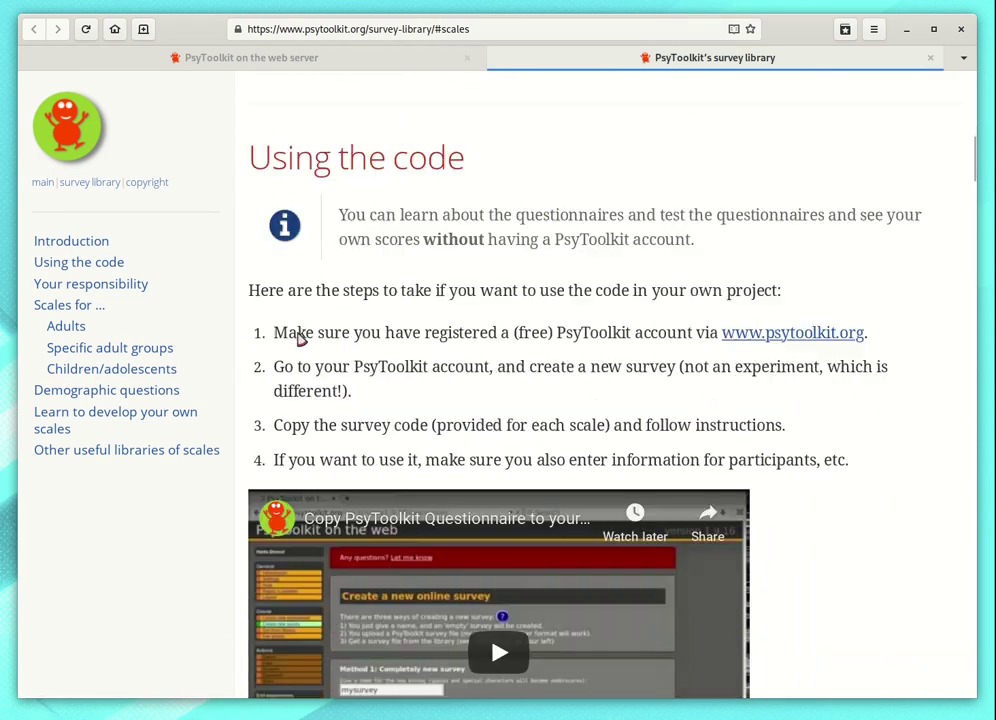
{"action": "scroll", "coordinate": [298, 340], "scroll_direction": "down", "scroll_amount": 12}
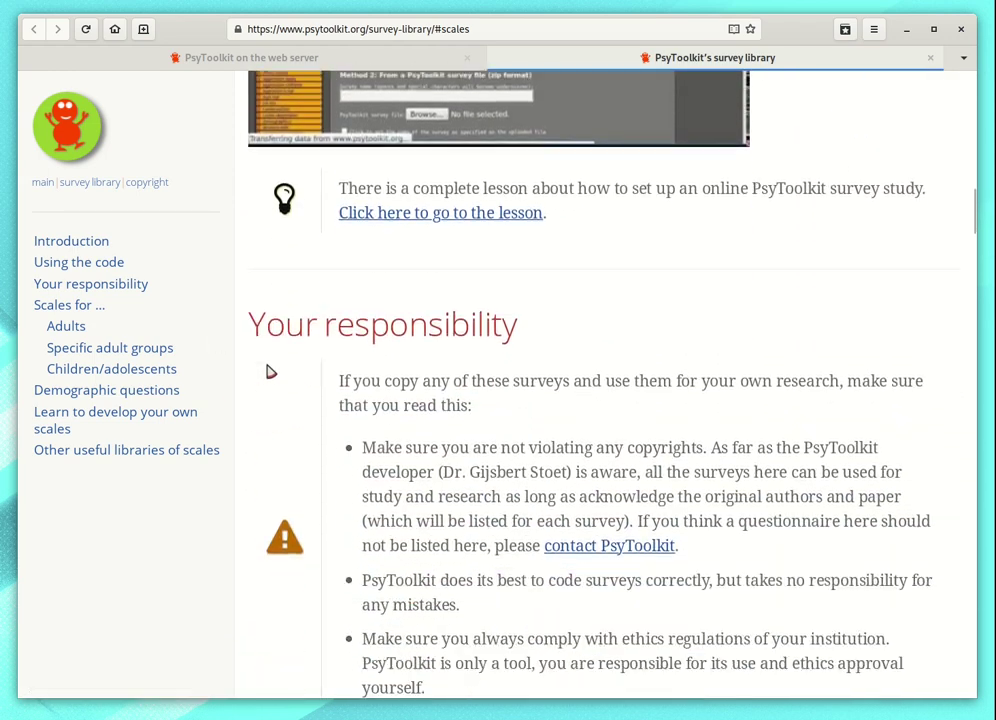
{"action": "scroll", "coordinate": [270, 372], "scroll_direction": "down", "scroll_amount": 10}
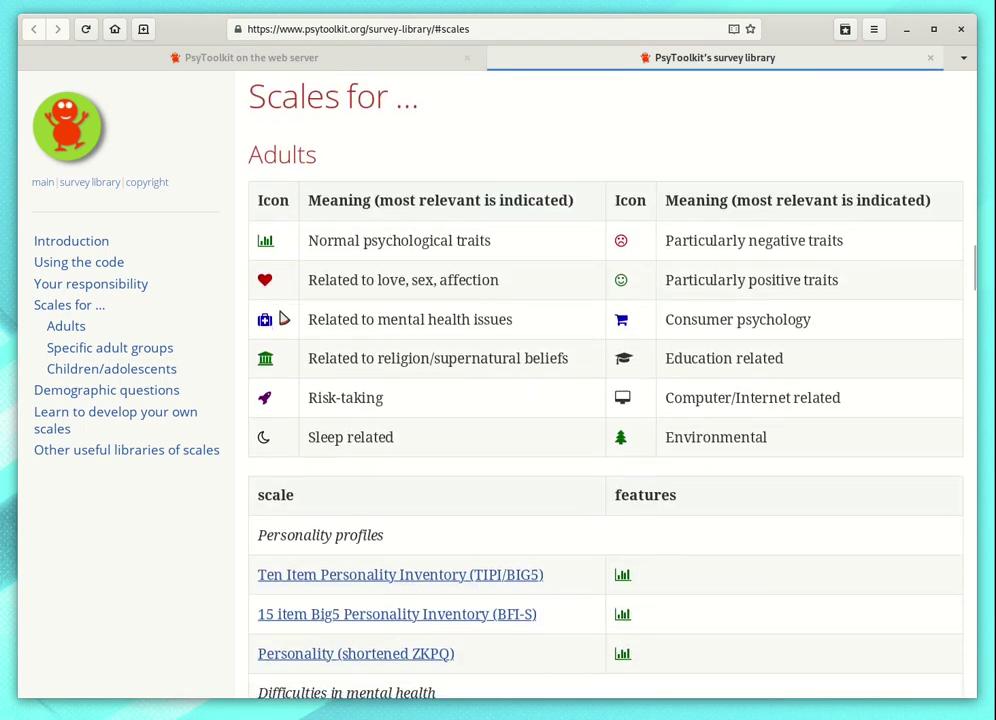
{"action": "scroll", "coordinate": [380, 410], "scroll_direction": "down", "scroll_amount": 4}
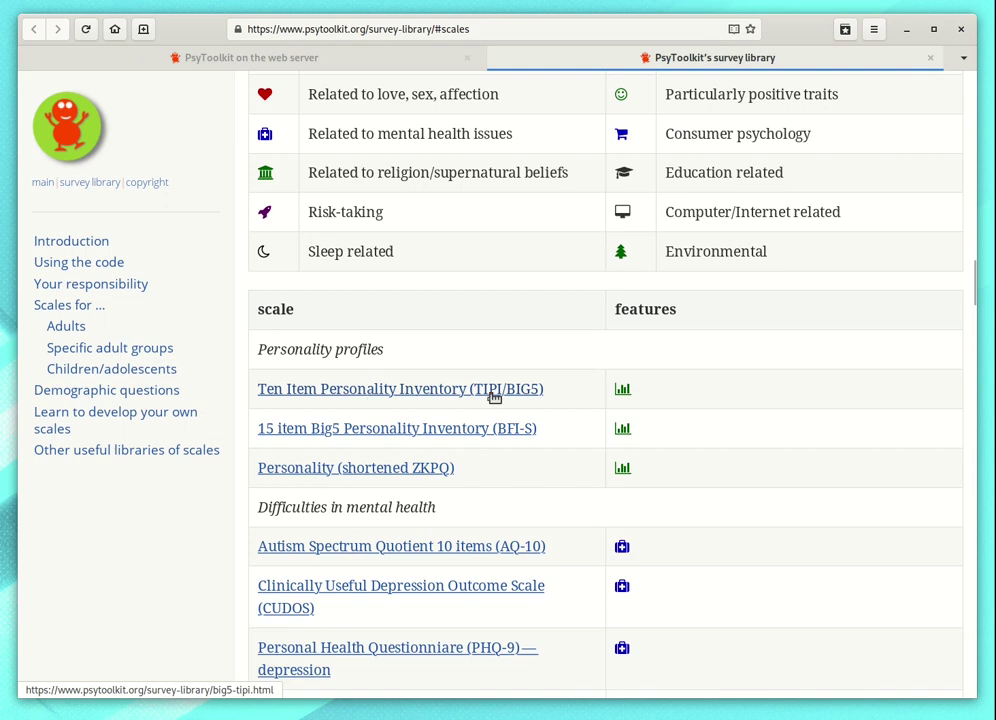
Step: Open the TIPI (BIG5) page and copy its complete PsyToolkit survey code
{"action": "left_click", "coordinate": [487, 393]}
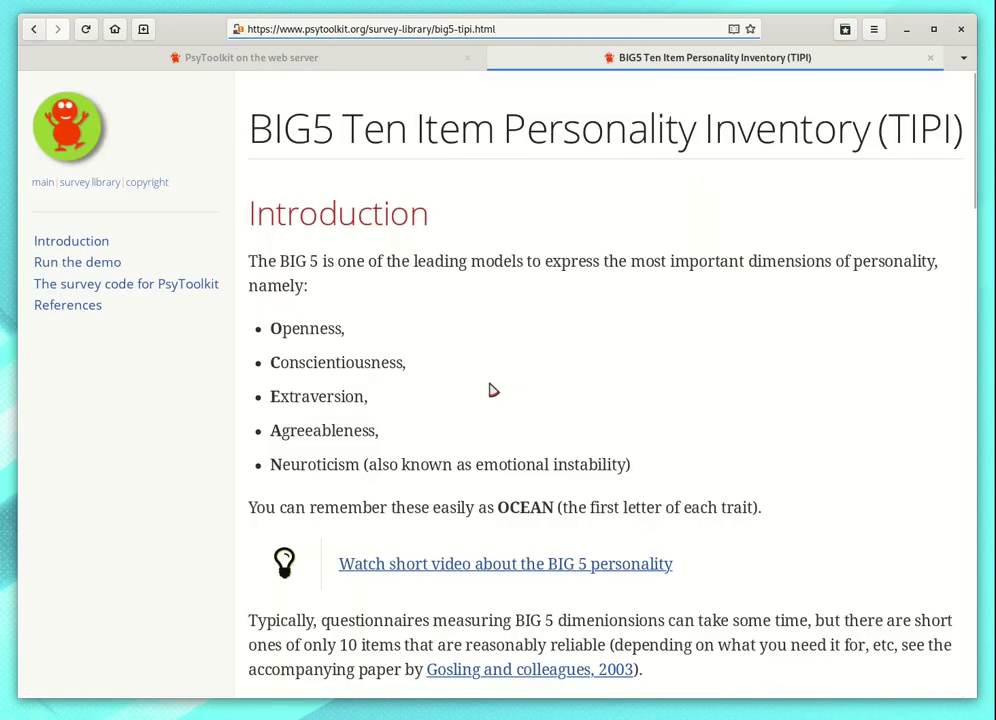
{"action": "scroll", "coordinate": [627, 375], "scroll_direction": "down", "scroll_amount": 4}
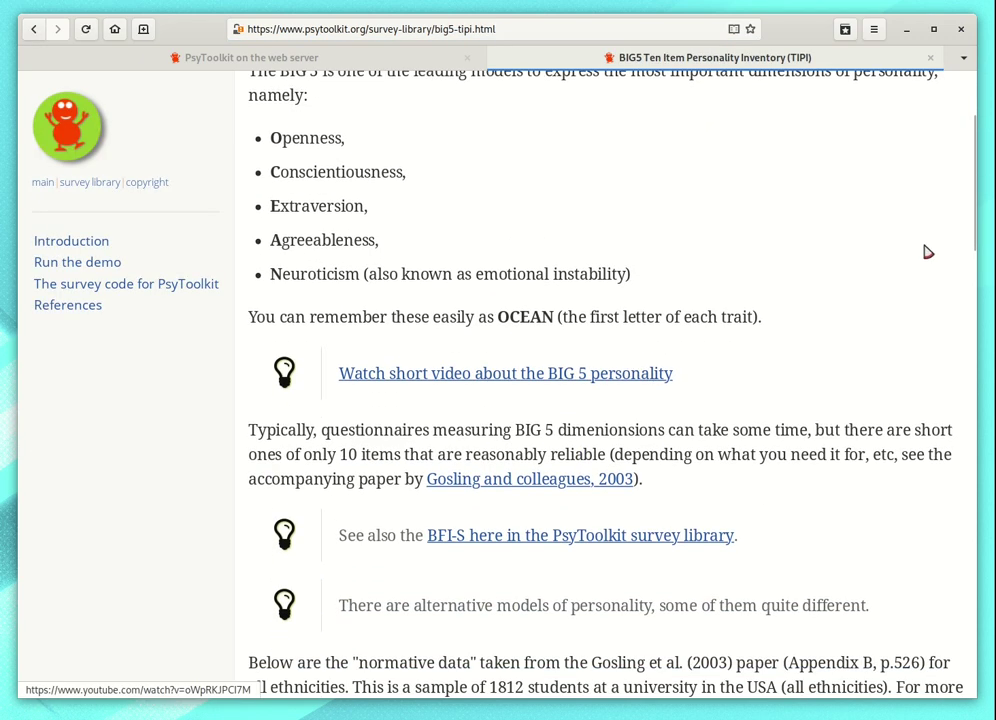
{"action": "scroll", "coordinate": [975, 268], "scroll_direction": "down", "scroll_amount": 1}
{"action": "left_click_drag", "start_coordinate": [975, 268], "coordinate": [931, 471]}
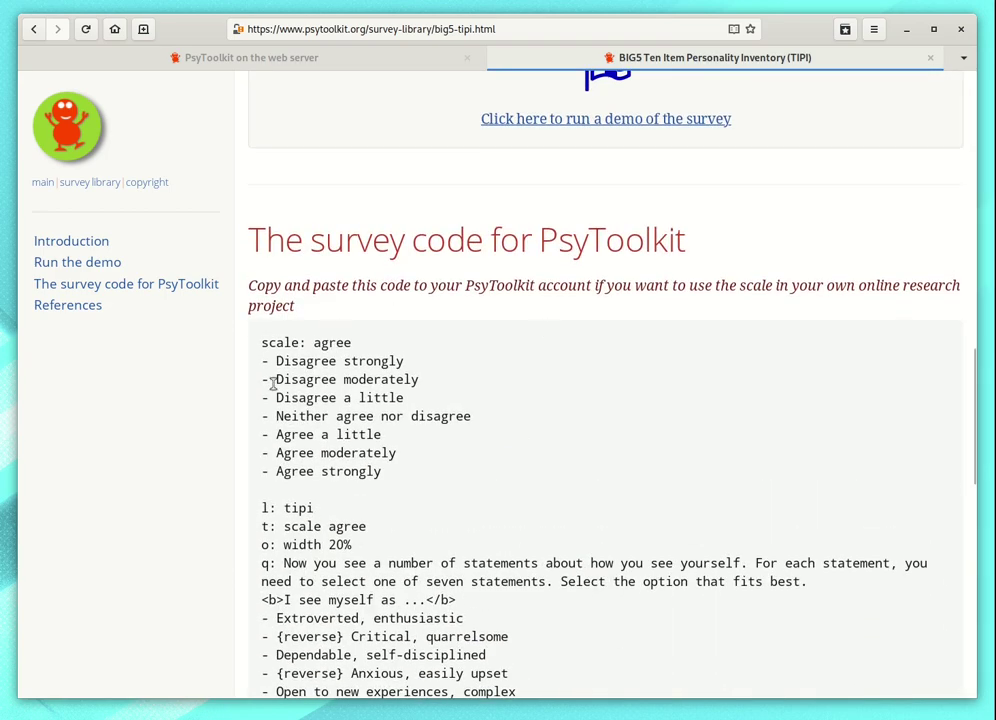
{"action": "left_click_drag", "start_coordinate": [263, 343], "coordinate": [302, 414]}
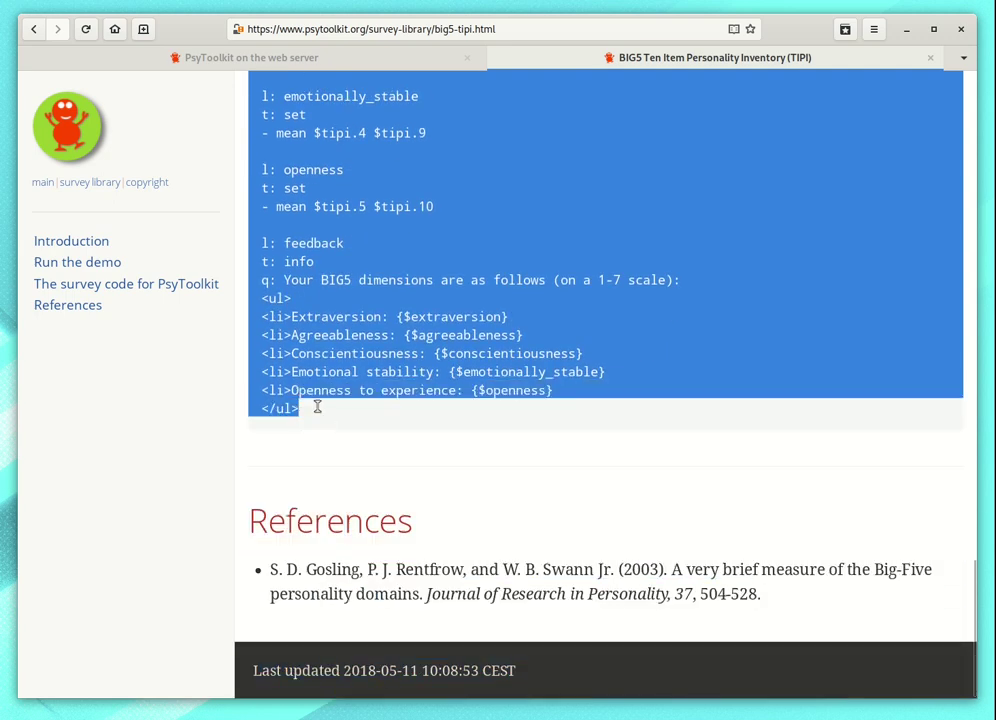
{"action": "right_click", "coordinate": [317, 407]}
{"action": "left_click", "coordinate": [353, 405]}
Step: Paste the TIPI code into mysurvey's empty script box
{"action": "left_click", "coordinate": [395, 59]}
{"action": "left_click", "coordinate": [309, 273]}
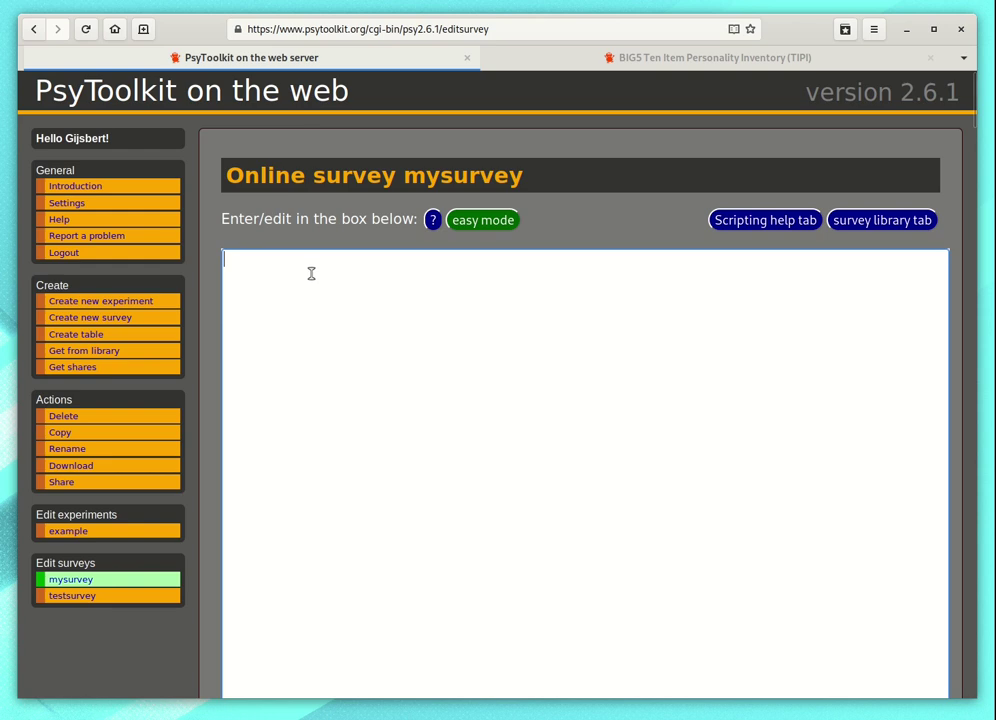
{"action": "right_click", "coordinate": [312, 298]}
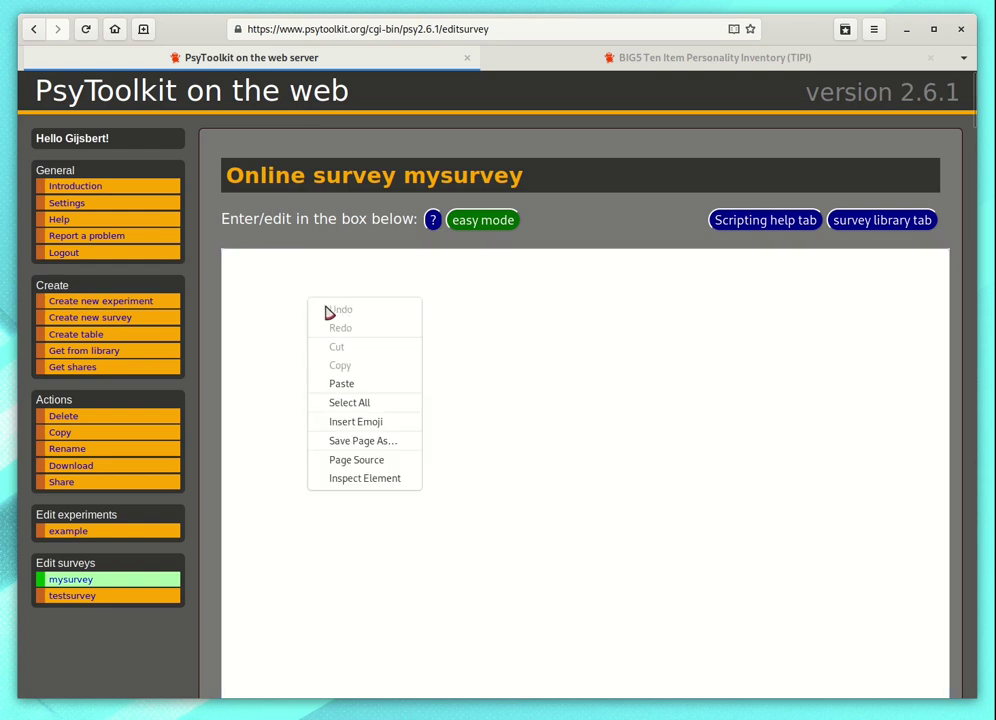
{"action": "left_click", "coordinate": [357, 388]}
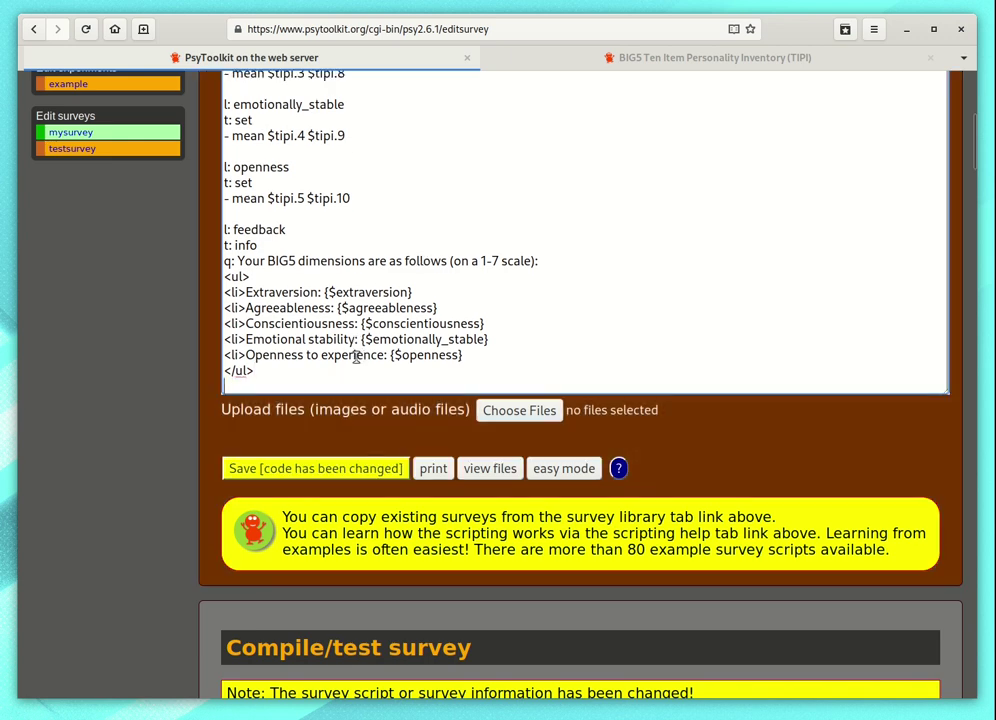
Step: Save the pasted TIPI survey script
{"action": "scroll", "coordinate": [355, 357], "scroll_direction": "up", "scroll_amount": 7}
{"action": "scroll", "coordinate": [222, 312], "scroll_direction": "up", "scroll_amount": 5}
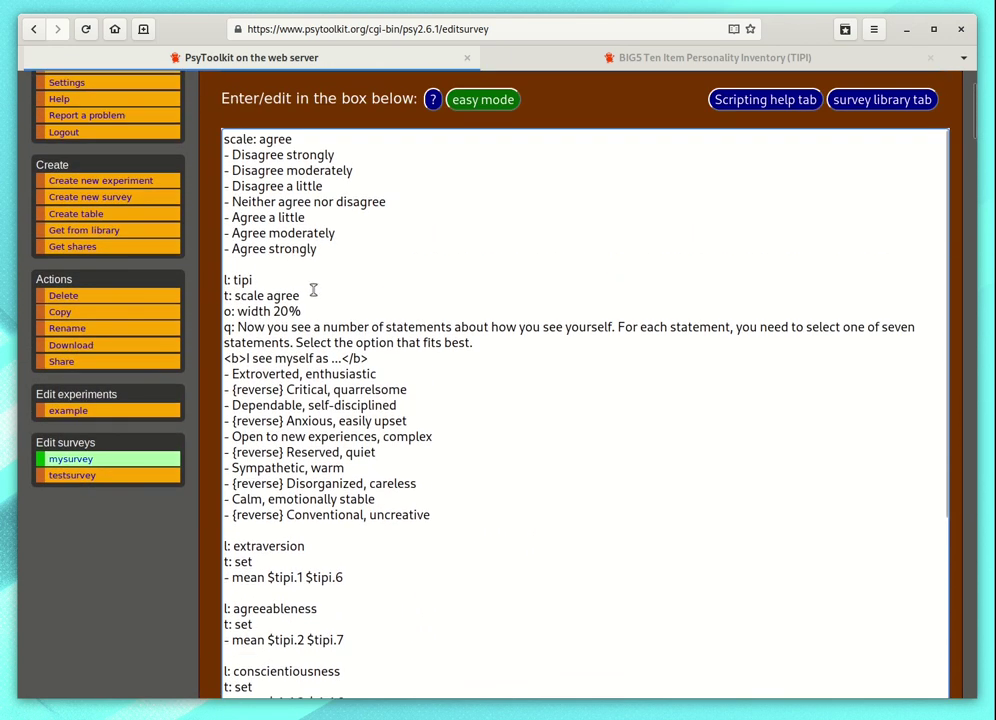
{"action": "scroll", "coordinate": [219, 332], "scroll_direction": "down", "scroll_amount": 5}
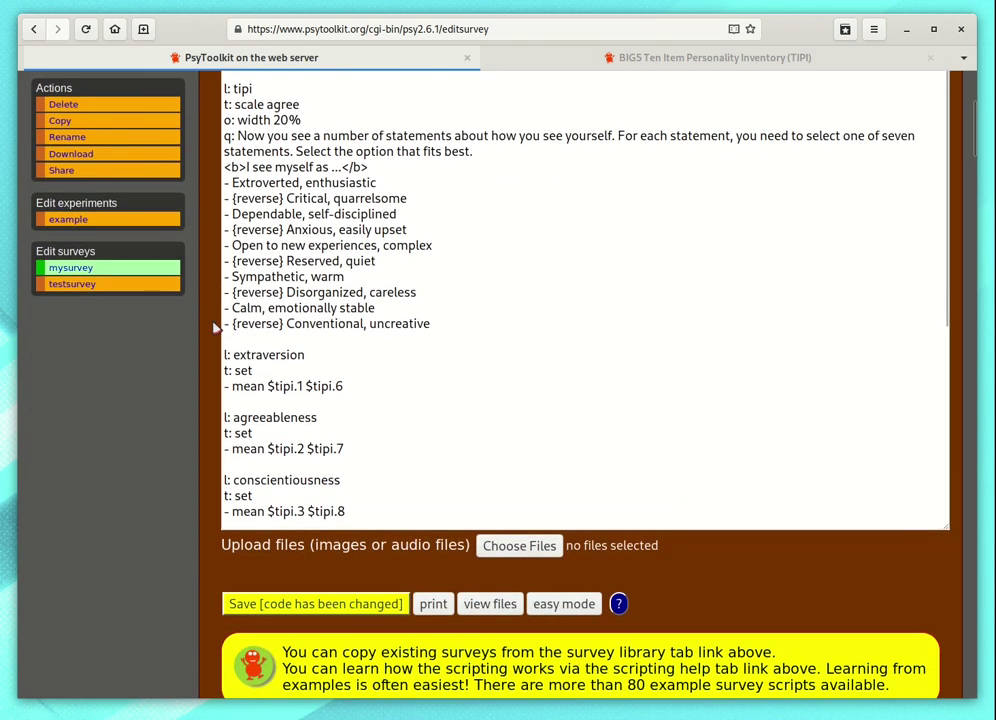
{"action": "left_click", "coordinate": [295, 527]}
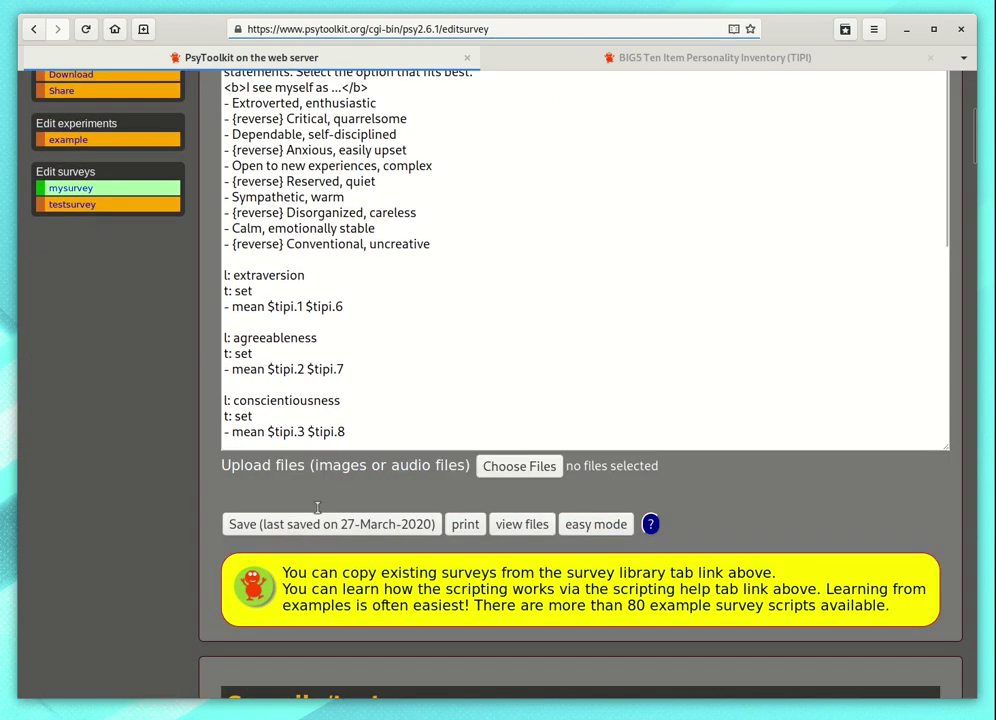
{"action": "scroll", "coordinate": [200, 350], "scroll_direction": "up", "scroll_amount": 3}
{"action": "scroll", "coordinate": [206, 357], "scroll_direction": "up", "scroll_amount": 2}
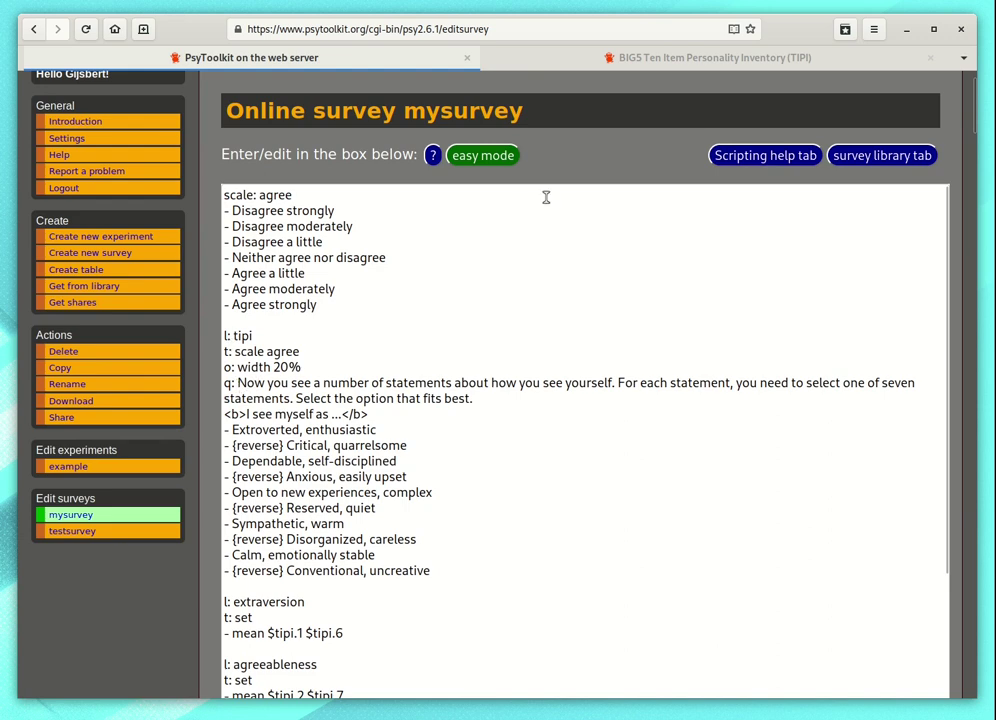
Step: Check the easy-mode question overview, then go back to the regular script editor
{"action": "left_click", "coordinate": [488, 158]}
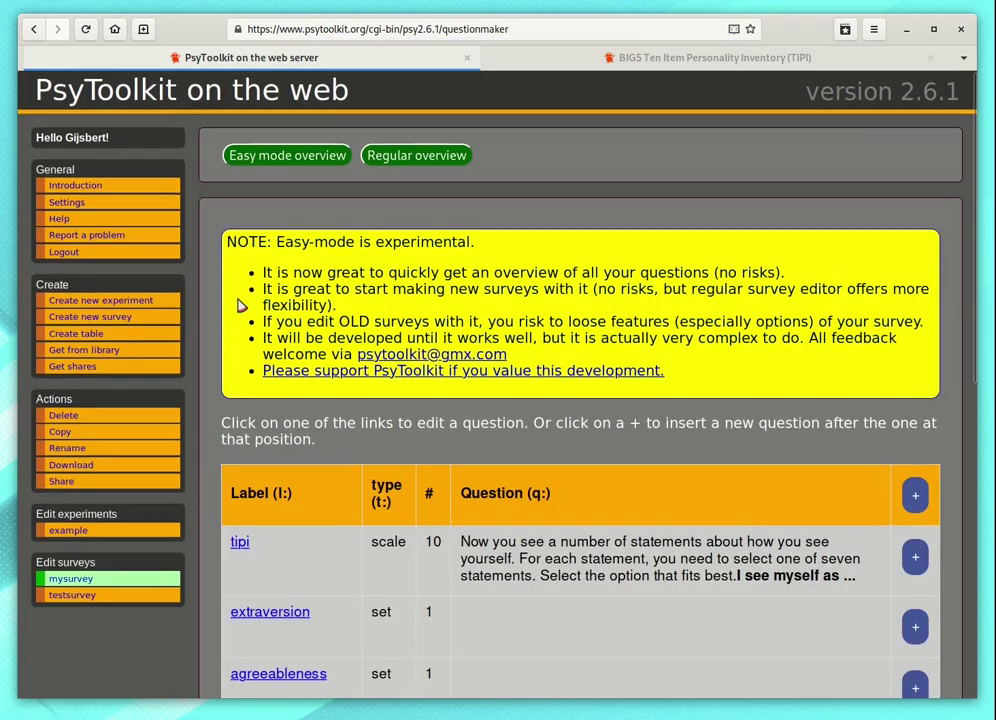
{"action": "scroll", "coordinate": [236, 311], "scroll_direction": "down", "scroll_amount": 5}
{"action": "scroll", "coordinate": [236, 305], "scroll_direction": "up", "scroll_amount": 5}
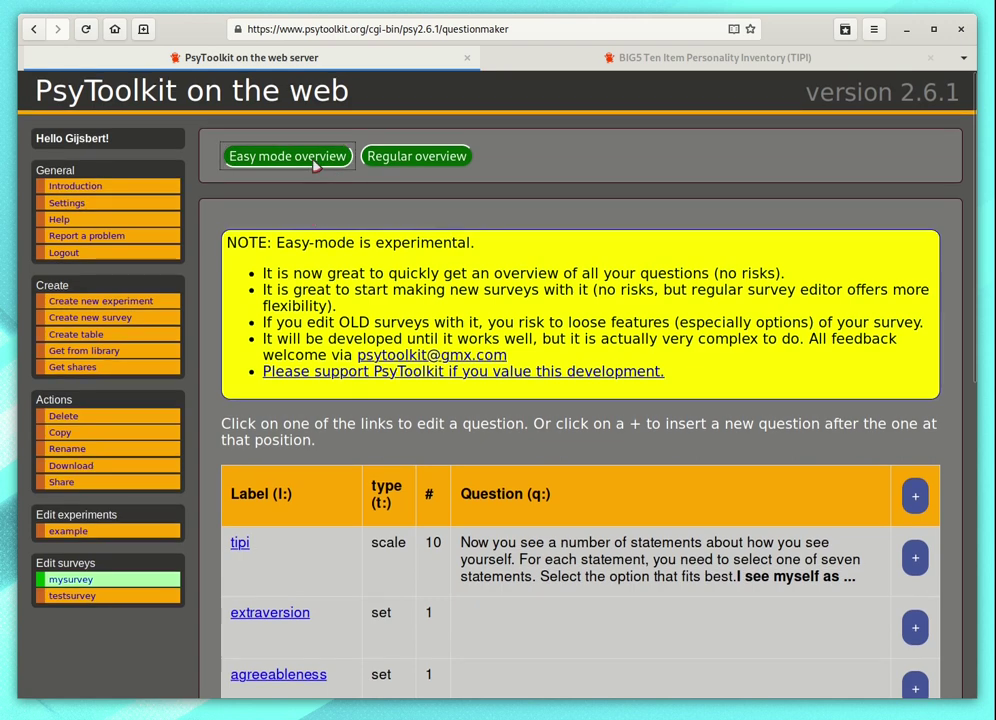
{"action": "left_click", "coordinate": [313, 162]}
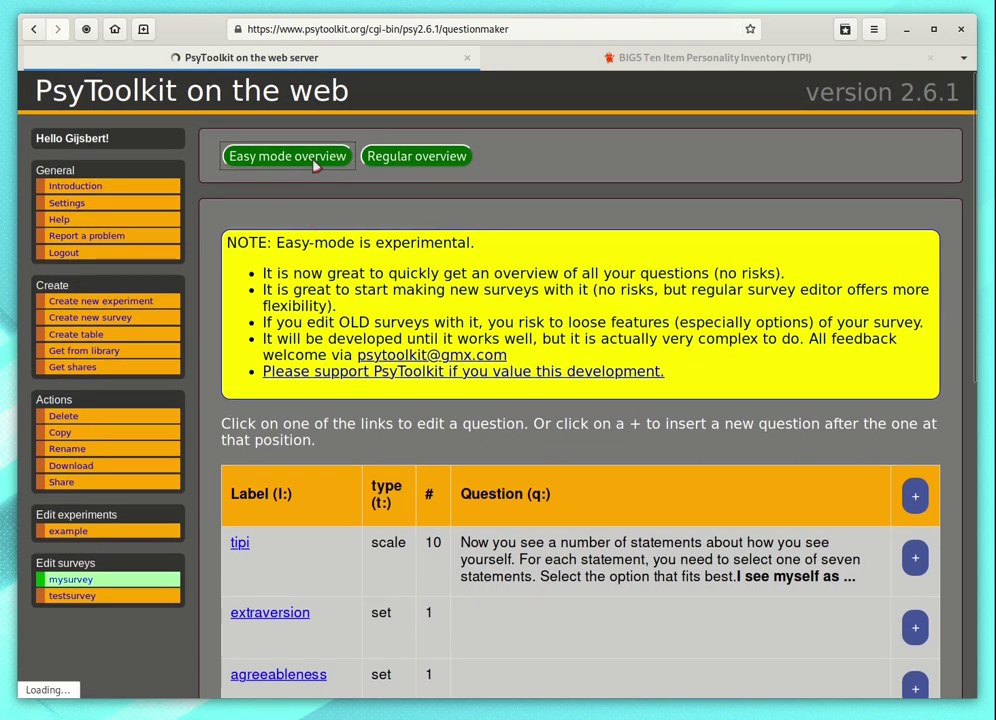
{"action": "left_click", "coordinate": [405, 156]}
Step: Compile the TIPI version of mysurvey and confirm it compiles successfully
{"action": "scroll", "coordinate": [213, 236], "scroll_direction": "down", "scroll_amount": 8}
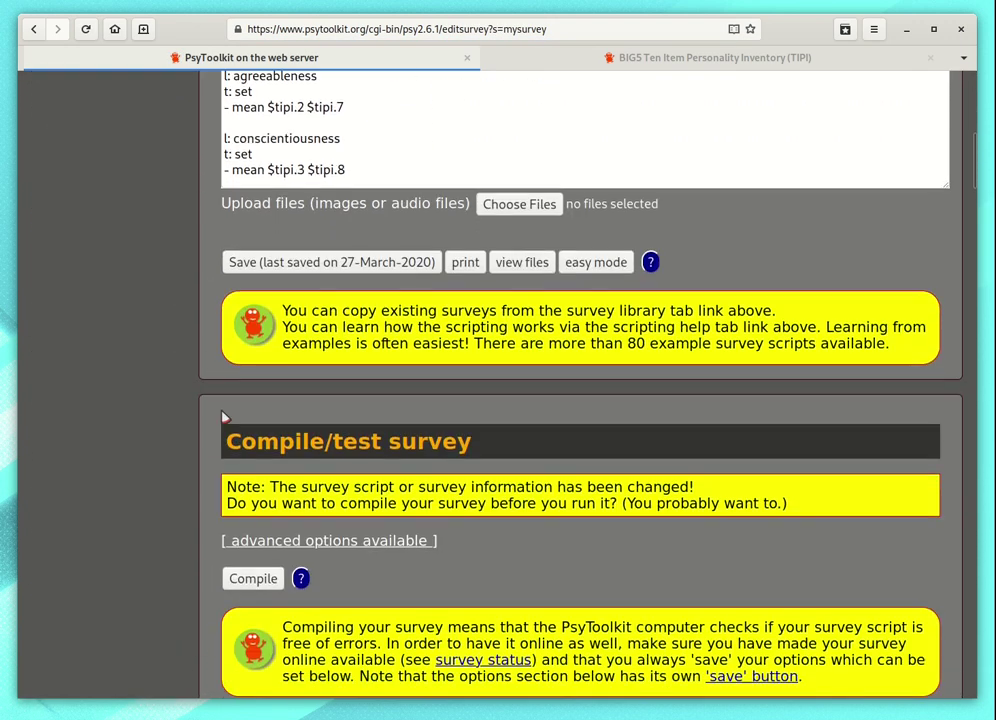
{"action": "left_click", "coordinate": [253, 579]}
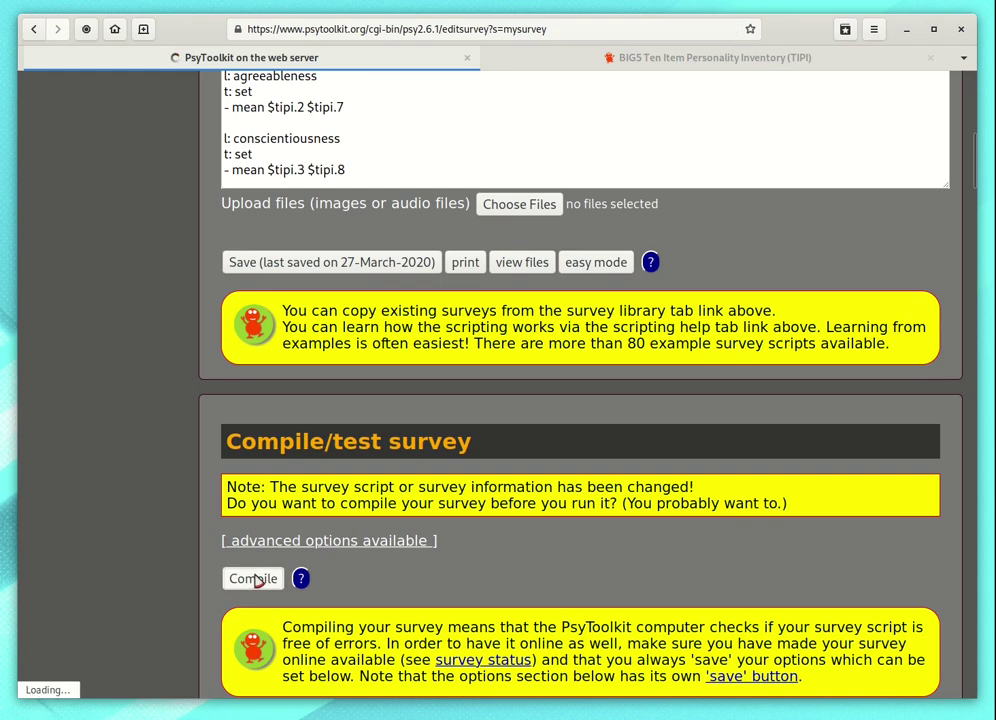
{"action": "scroll", "coordinate": [207, 451], "scroll_direction": "down", "scroll_amount": 5}
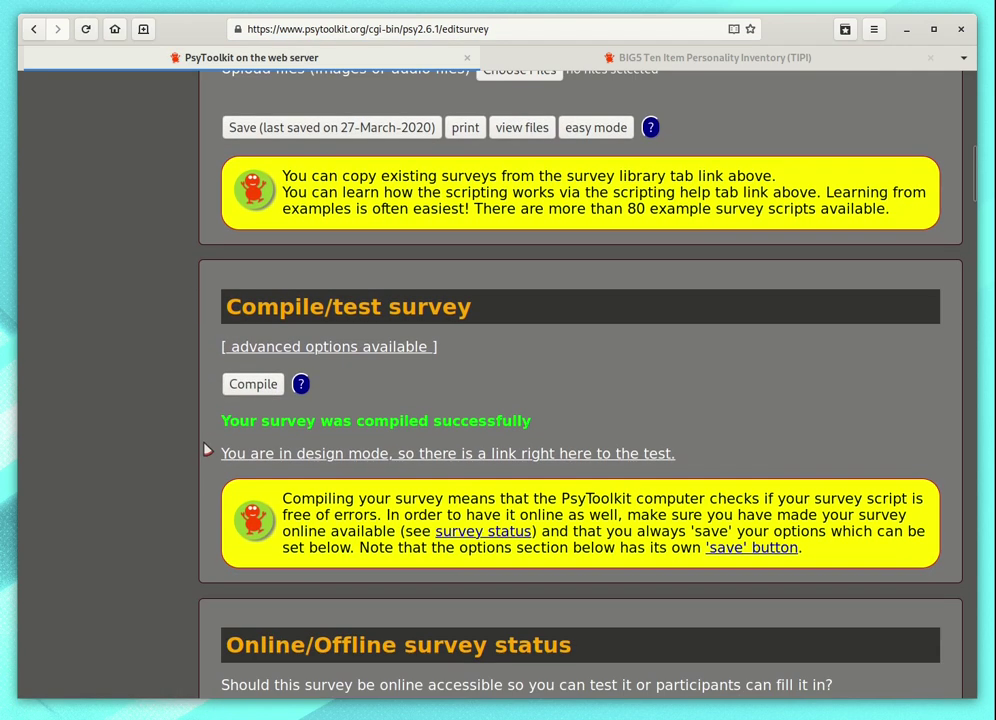
{"action": "scroll", "coordinate": [200, 421], "scroll_direction": "down", "scroll_amount": 2}
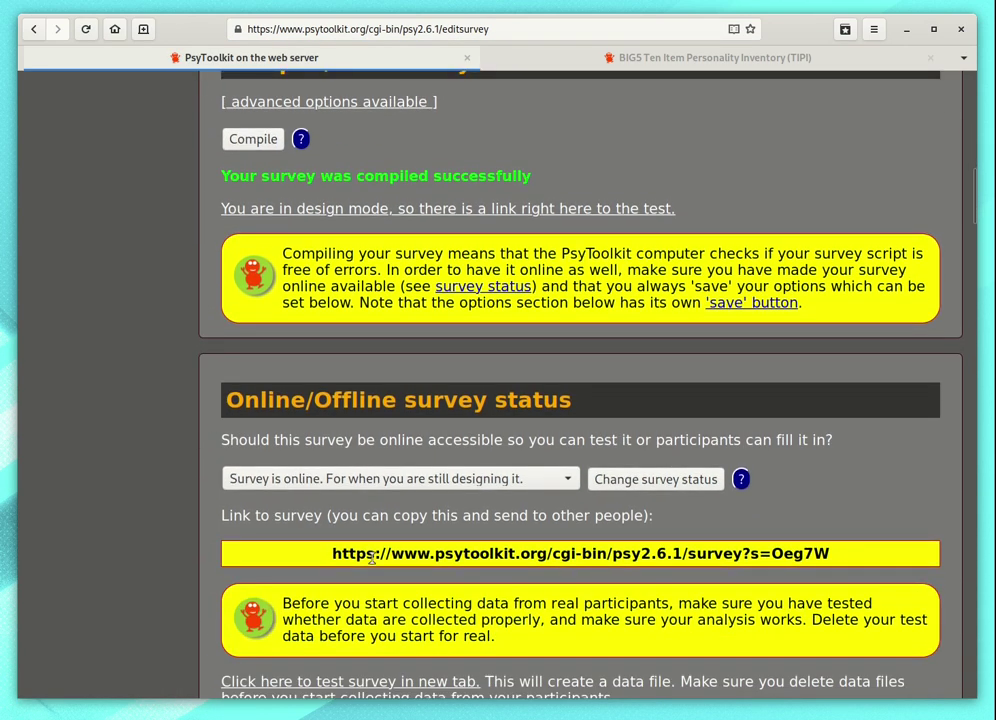
{"action": "scroll", "coordinate": [371, 558], "scroll_direction": "down", "scroll_amount": 3}
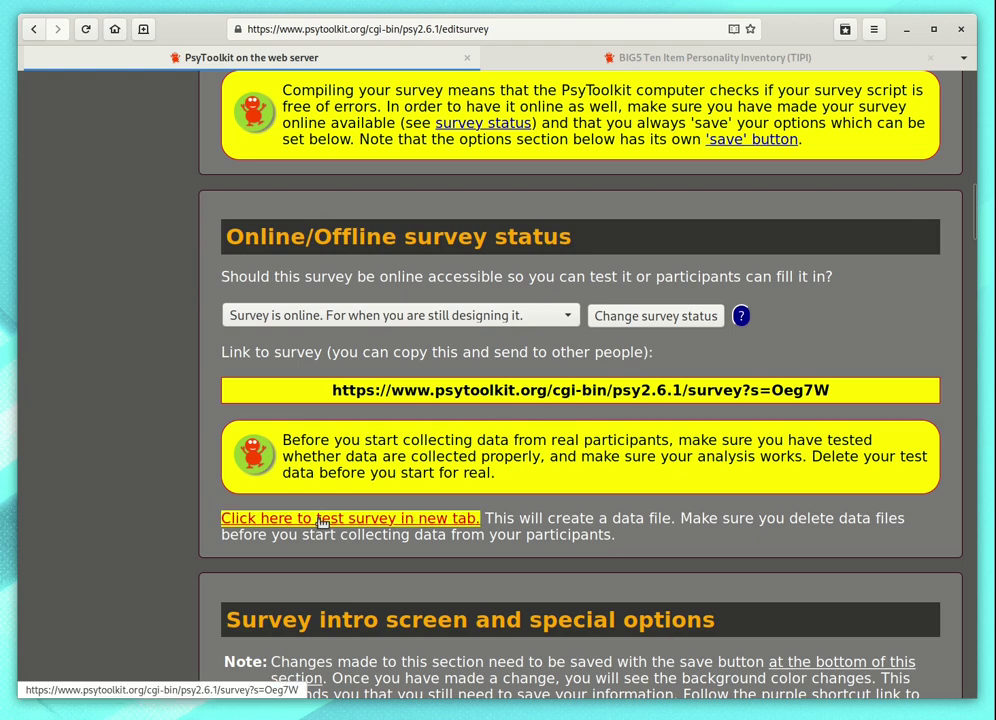
Step: Open the test survey in a new tab and start the TIPI test run
{"action": "left_click", "coordinate": [322, 519]}
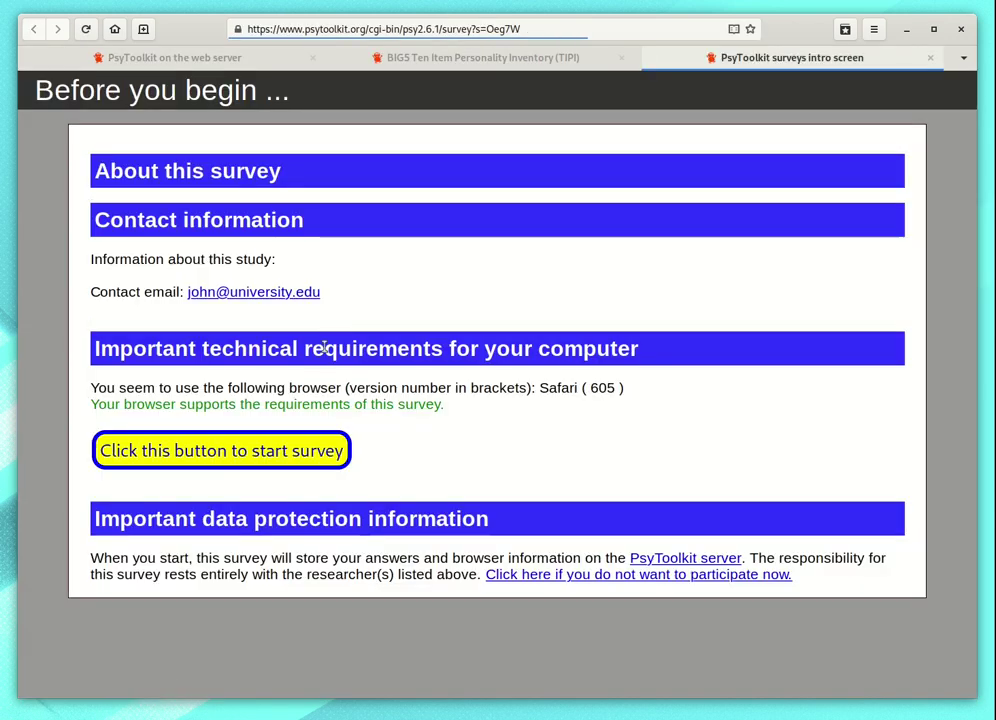
{"action": "left_click", "coordinate": [236, 454]}
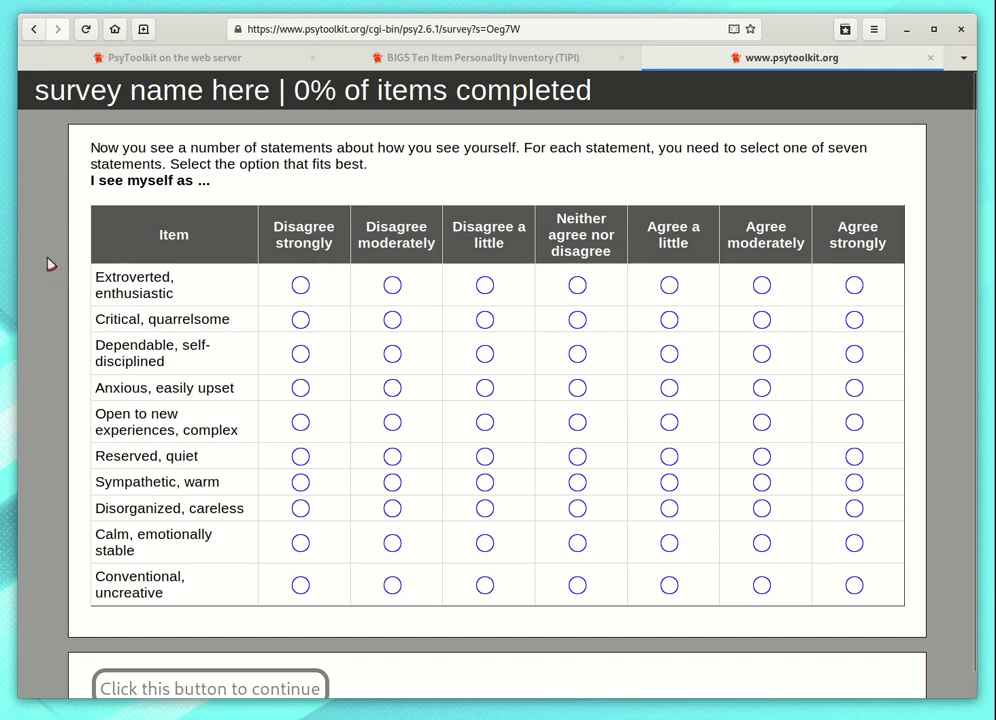
{"action": "scroll", "coordinate": [50, 263], "scroll_direction": "down", "scroll_amount": 1}
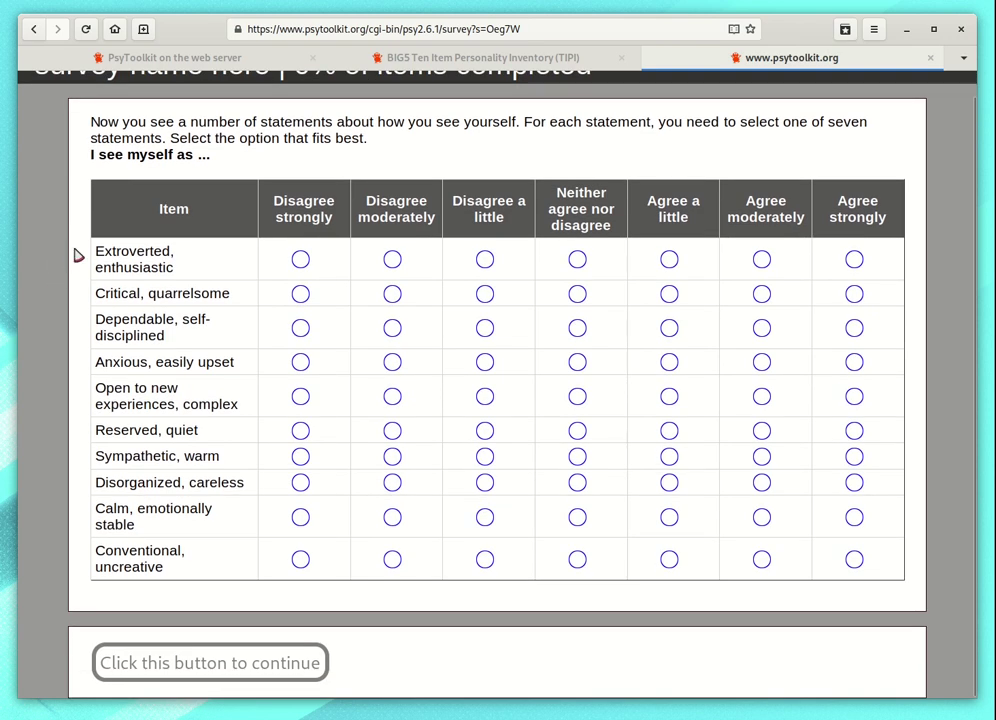
Step: Close the test tab and select mysurvey's shareable link under Online/Offline survey status
{"action": "left_click", "coordinate": [931, 58]}
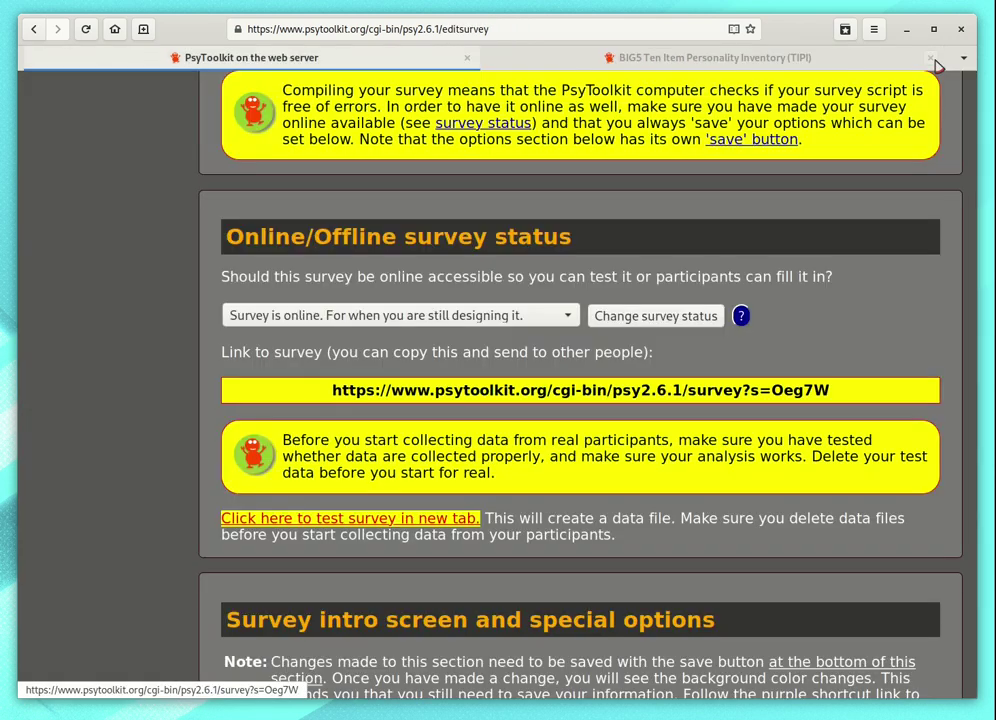
{"action": "scroll", "coordinate": [197, 234], "scroll_direction": "up", "scroll_amount": 10}
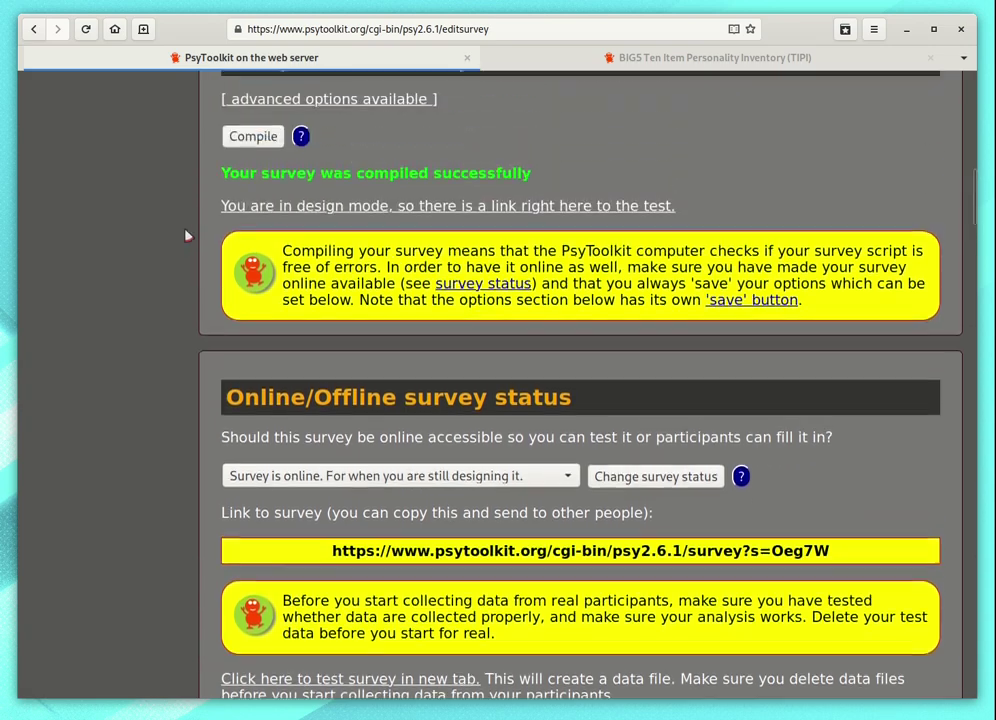
{"action": "scroll", "coordinate": [193, 273], "scroll_direction": "up", "scroll_amount": 3}
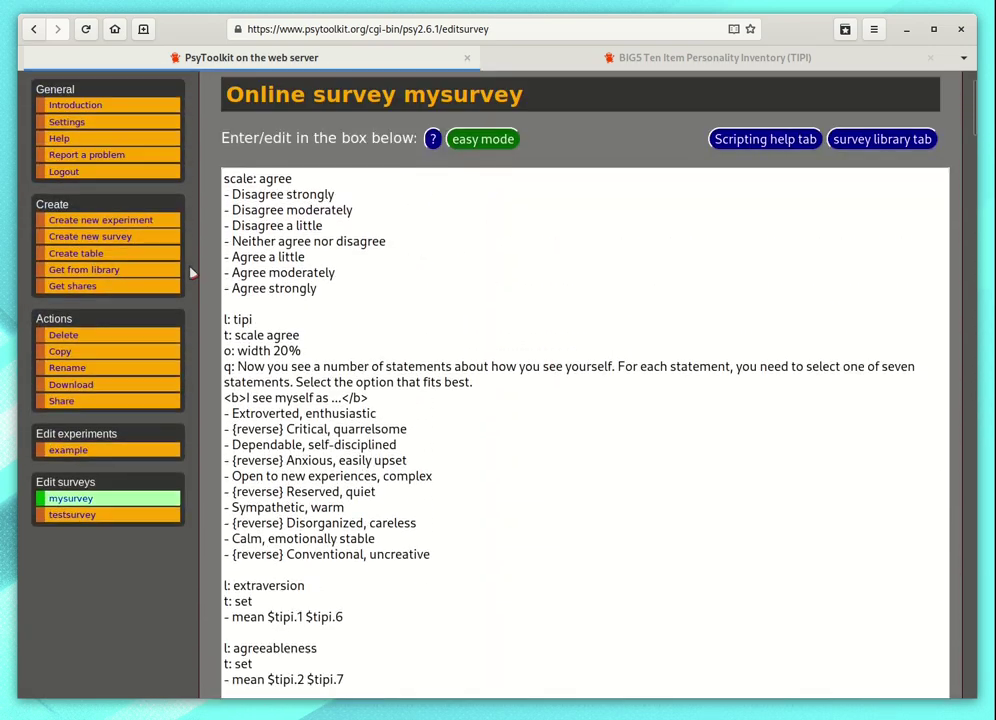
{"action": "scroll", "coordinate": [205, 278], "scroll_direction": "down", "scroll_amount": 3}
{"action": "scroll", "coordinate": [207, 280], "scroll_direction": "down", "scroll_amount": 12}
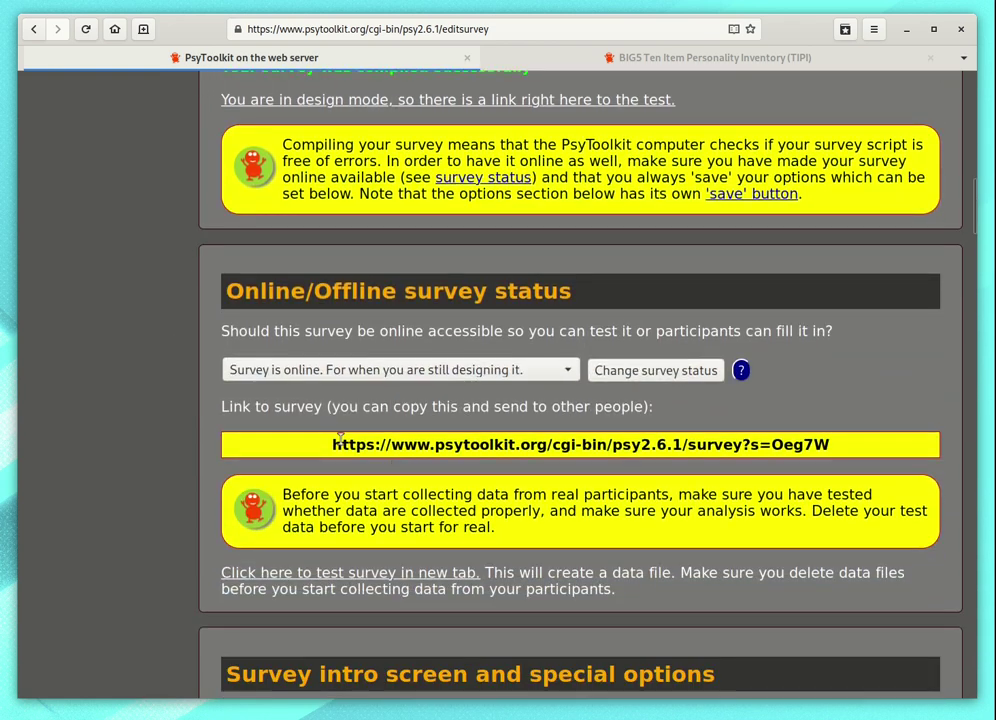
{"action": "left_click_drag", "start_coordinate": [331, 444], "coordinate": [849, 446]}
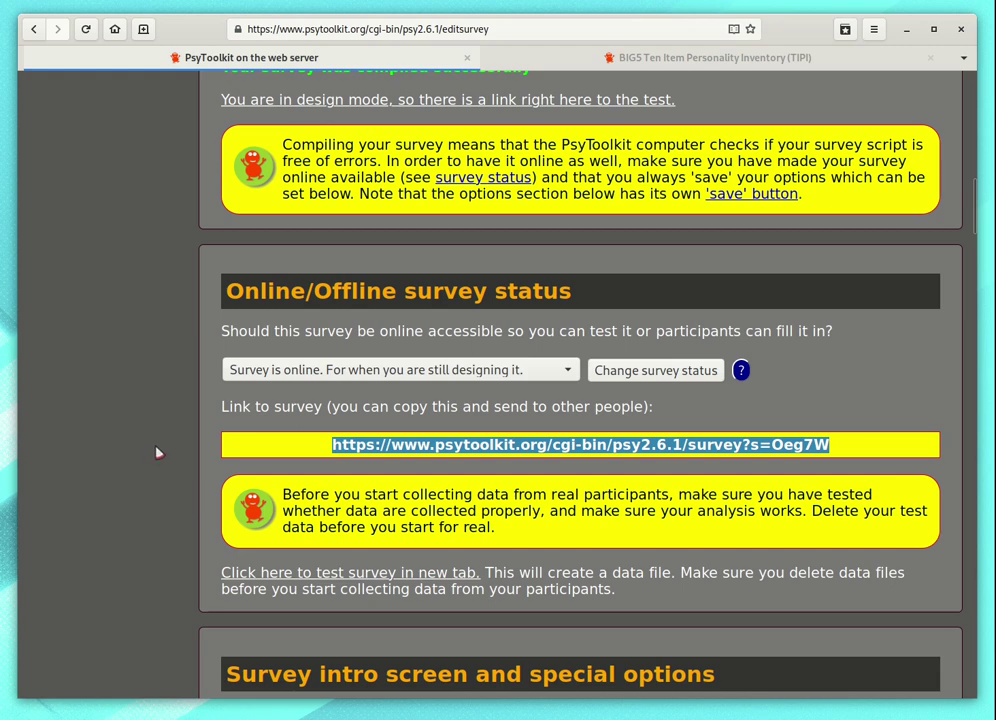
{"action": "scroll", "coordinate": [191, 438], "scroll_direction": "down", "scroll_amount": 3}
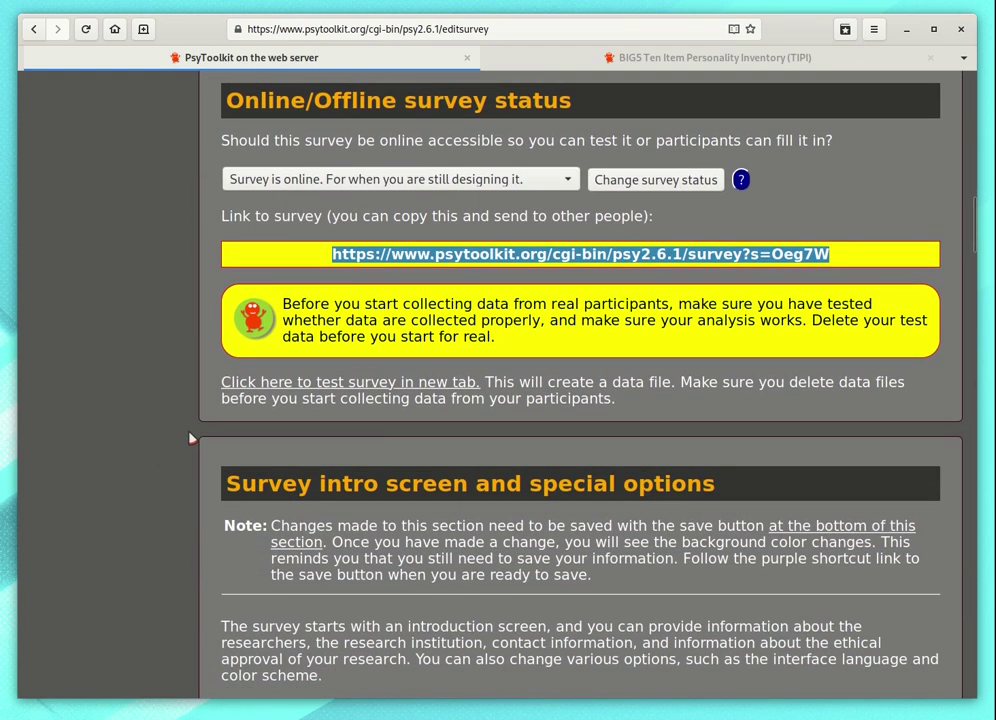
{"action": "scroll", "coordinate": [191, 436], "scroll_direction": "down", "scroll_amount": 3}
{"action": "left_click", "coordinate": [191, 390]}
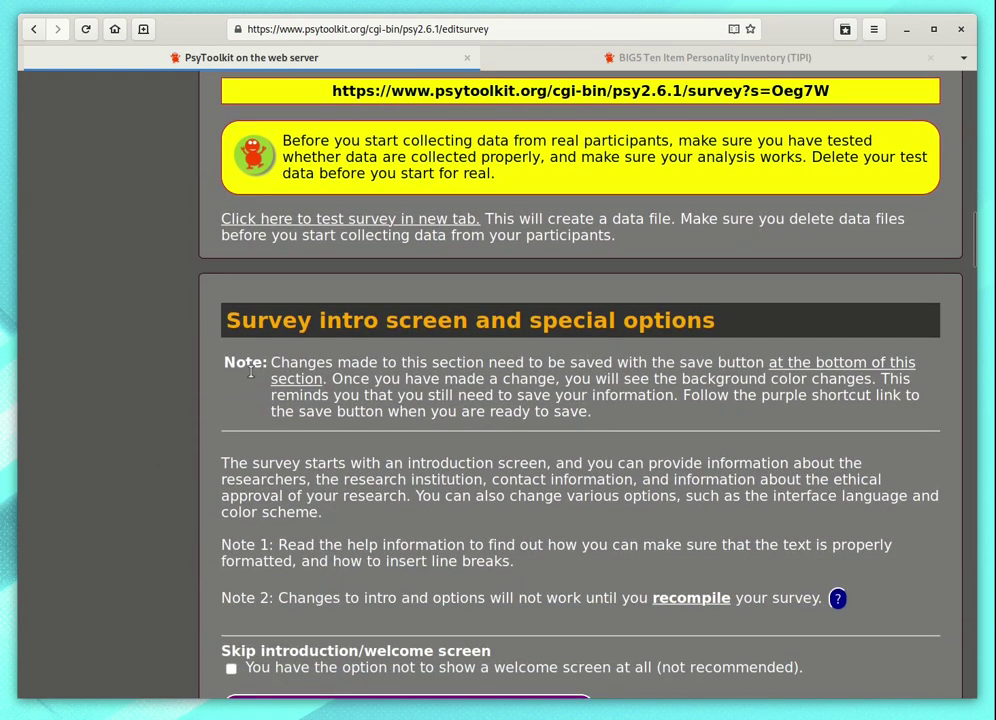
{"action": "left_click_drag", "start_coordinate": [230, 320], "coordinate": [748, 313]}
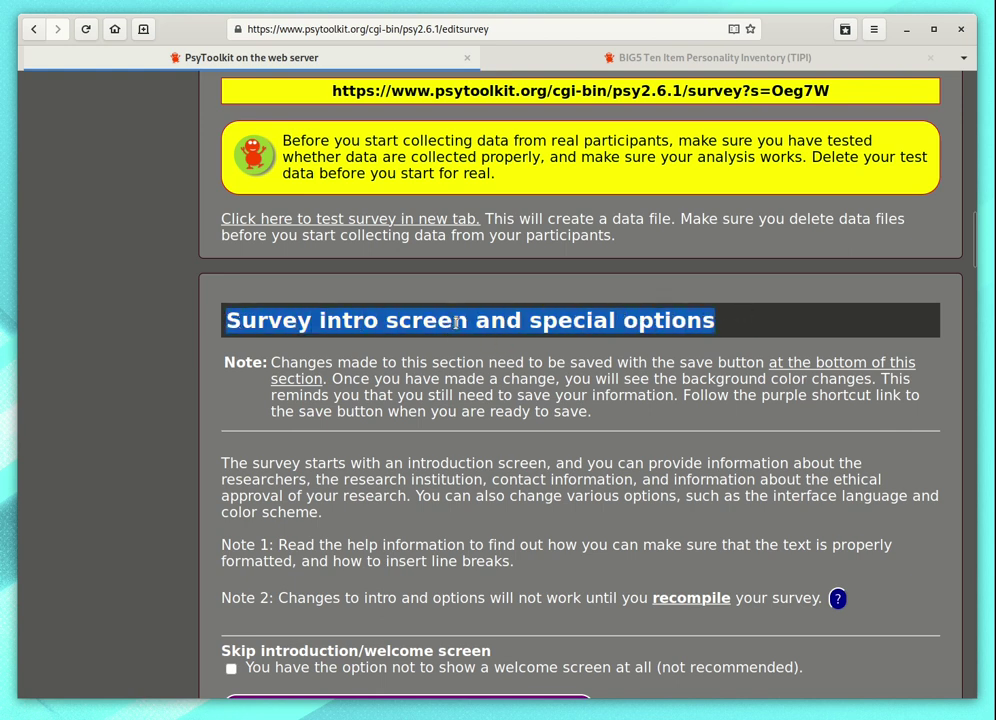
{"action": "left_click", "coordinate": [173, 371]}
{"action": "scroll", "coordinate": [173, 371], "scroll_direction": "down", "scroll_amount": 4}
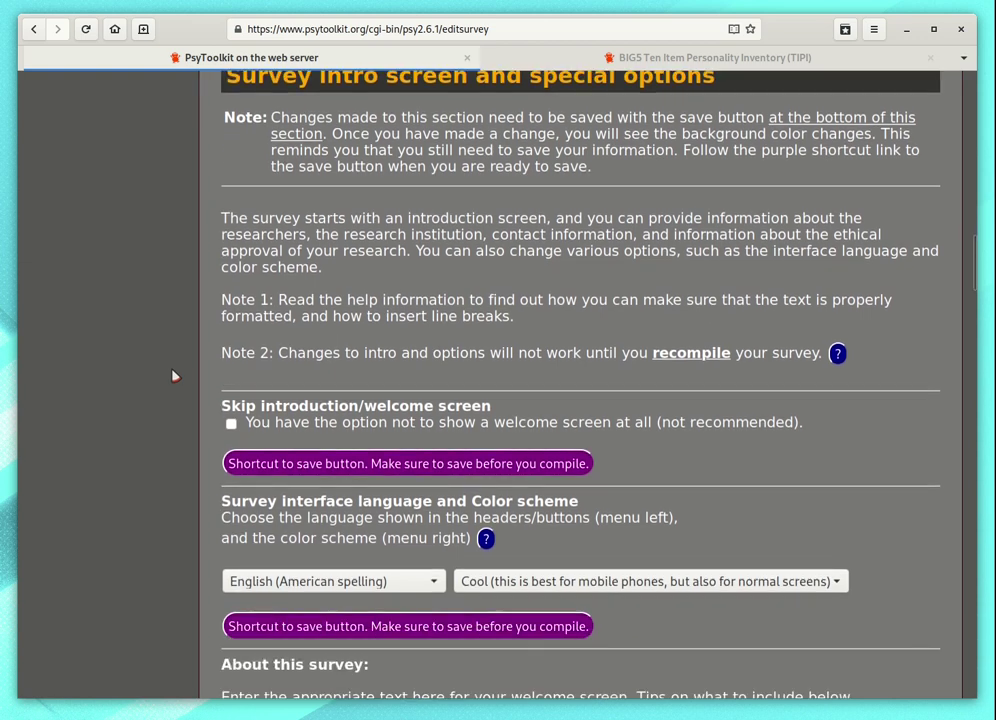
{"action": "scroll", "coordinate": [275, 527], "scroll_direction": "down", "scroll_amount": 1}
{"action": "left_click", "coordinate": [320, 500]}
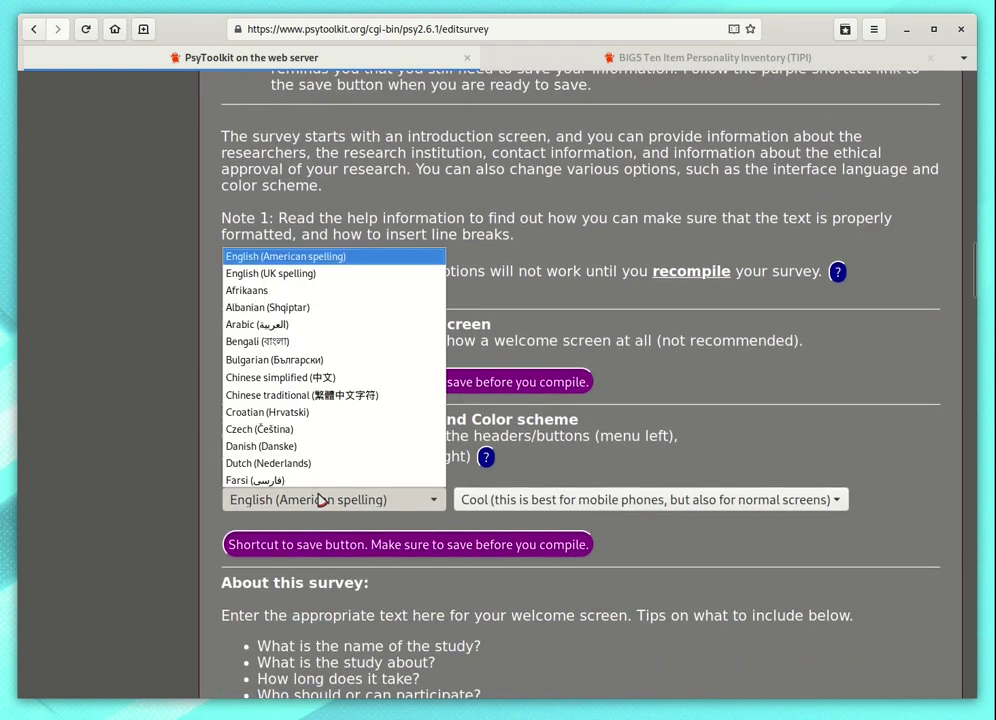
{"action": "left_click", "coordinate": [320, 500]}
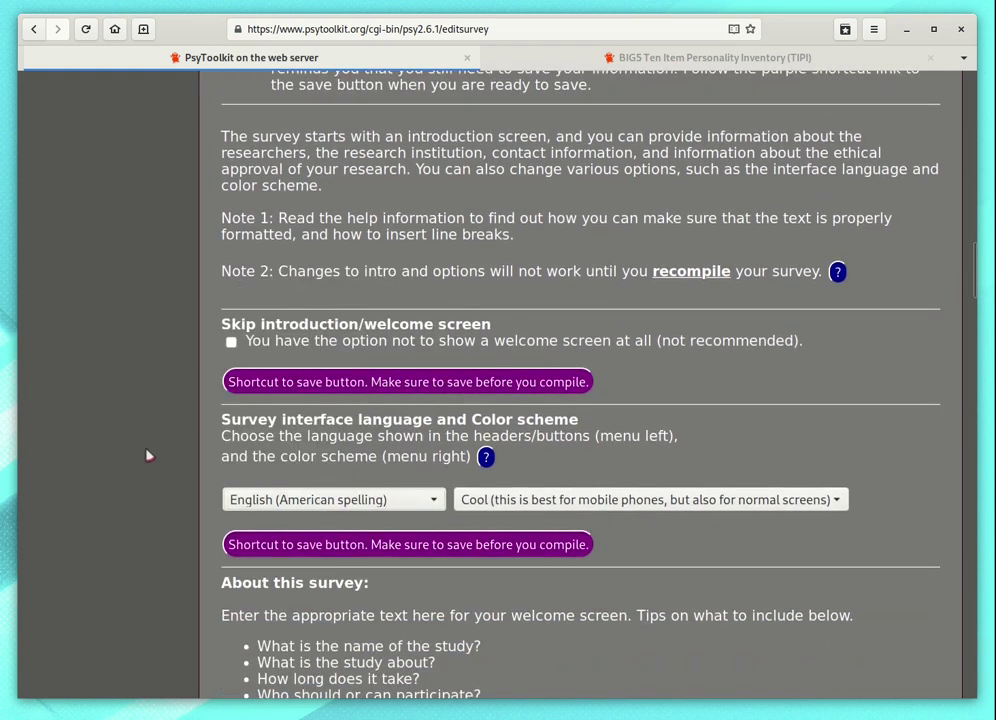
{"action": "scroll", "coordinate": [619, 500], "scroll_direction": "down", "scroll_amount": 8}
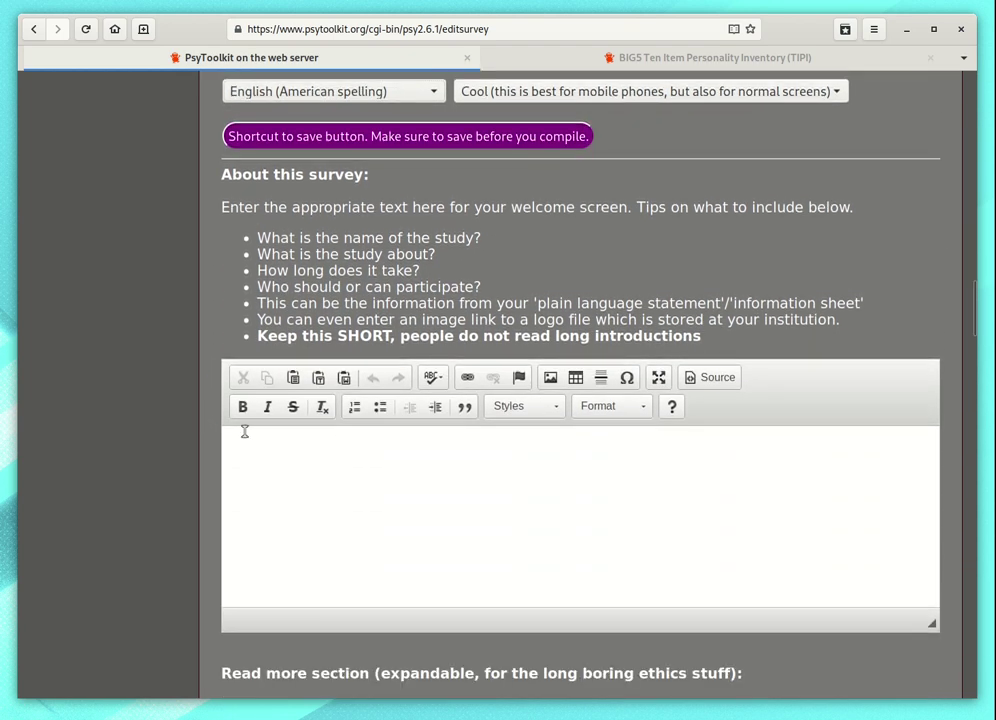
{"action": "left_click", "coordinate": [272, 455]}
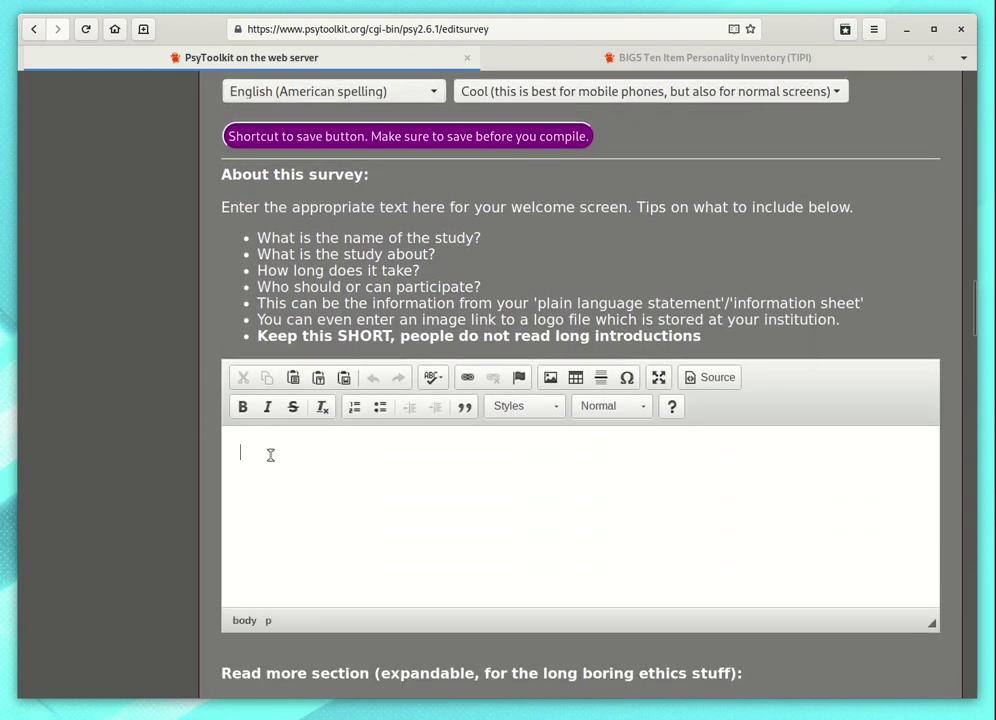
{"action": "scroll", "coordinate": [184, 449], "scroll_direction": "down", "scroll_amount": 9}
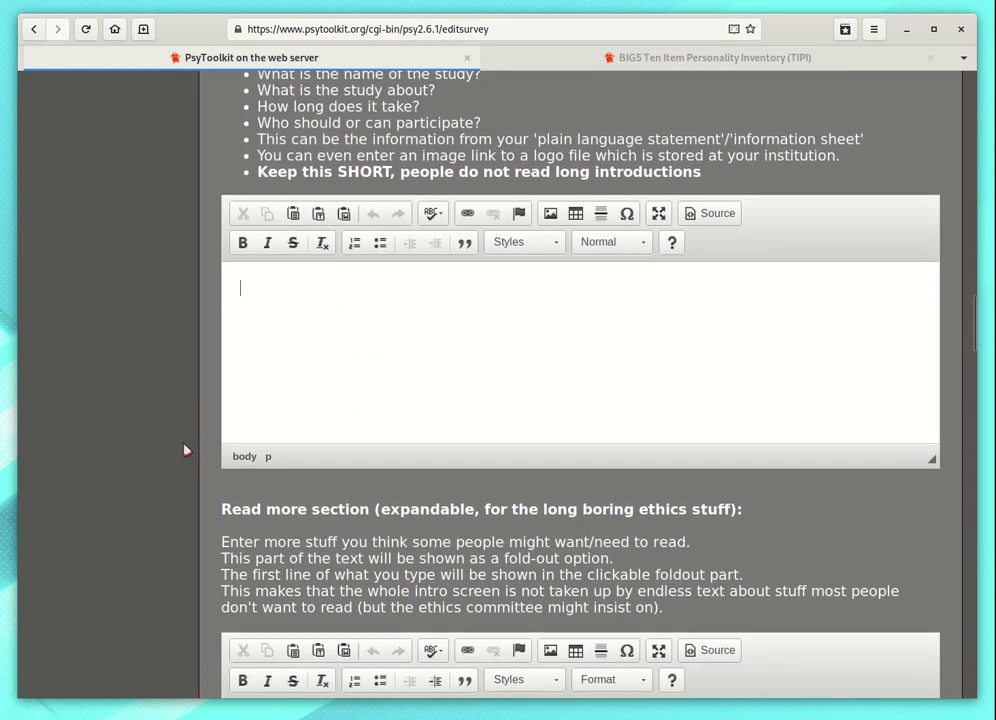
{"action": "scroll", "coordinate": [179, 450], "scroll_direction": "down", "scroll_amount": 12}
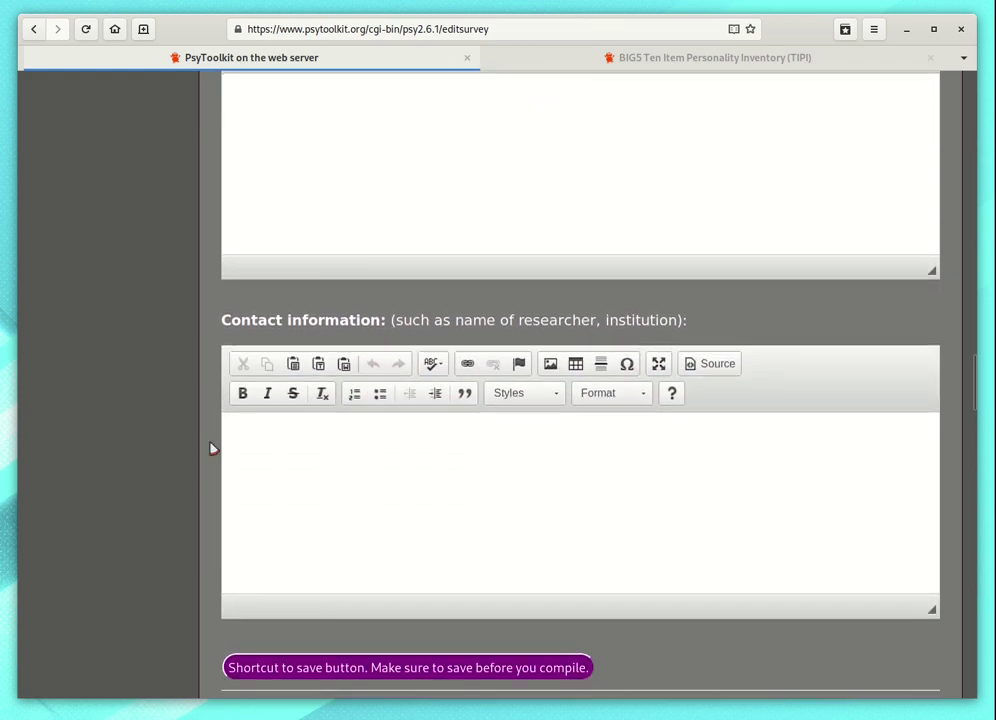
{"action": "scroll", "coordinate": [663, 450], "scroll_direction": "down", "scroll_amount": 10}
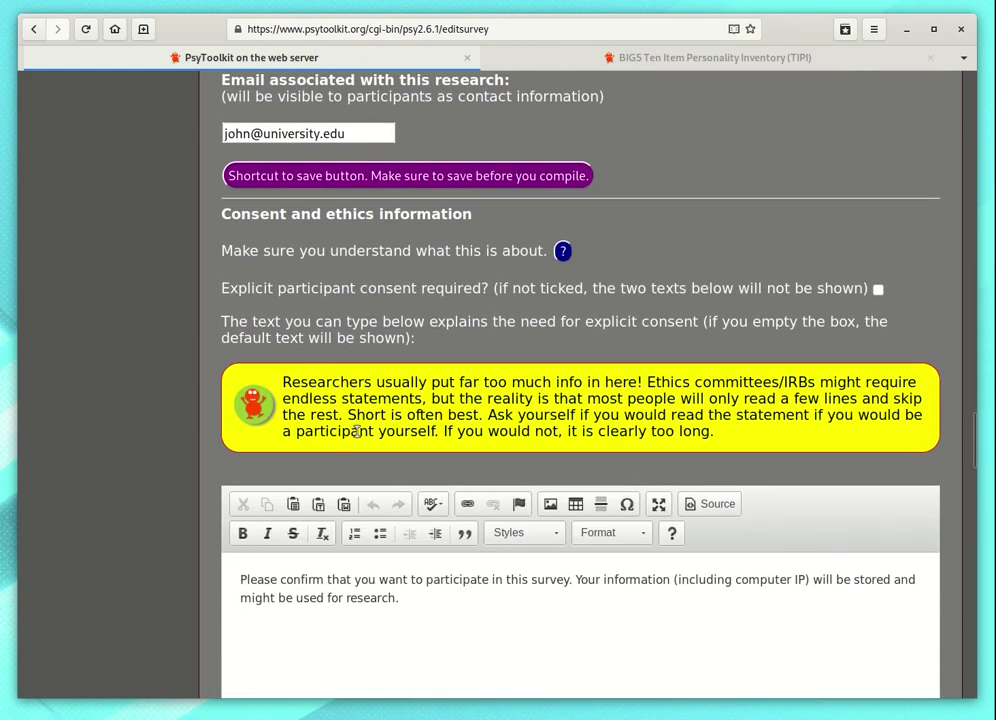
{"action": "scroll", "coordinate": [971, 462], "scroll_direction": "down", "scroll_amount": 9}
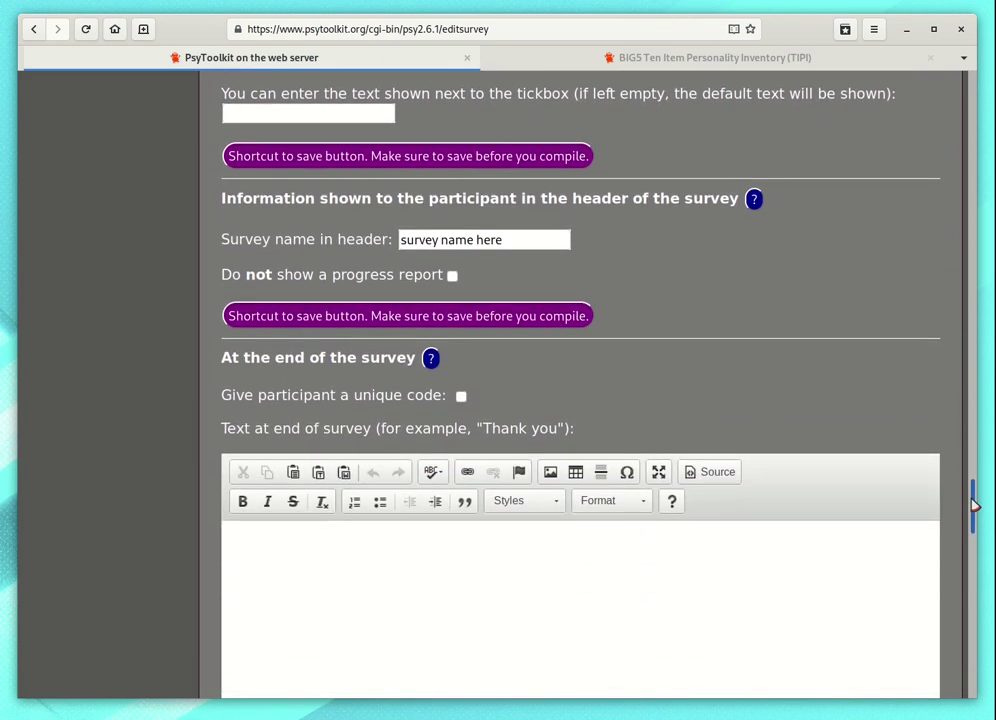
Step: Add blank lines after the feedback block's closing </ul> and save the script
{"action": "left_click_drag", "start_coordinate": [975, 505], "coordinate": [968, 95]}
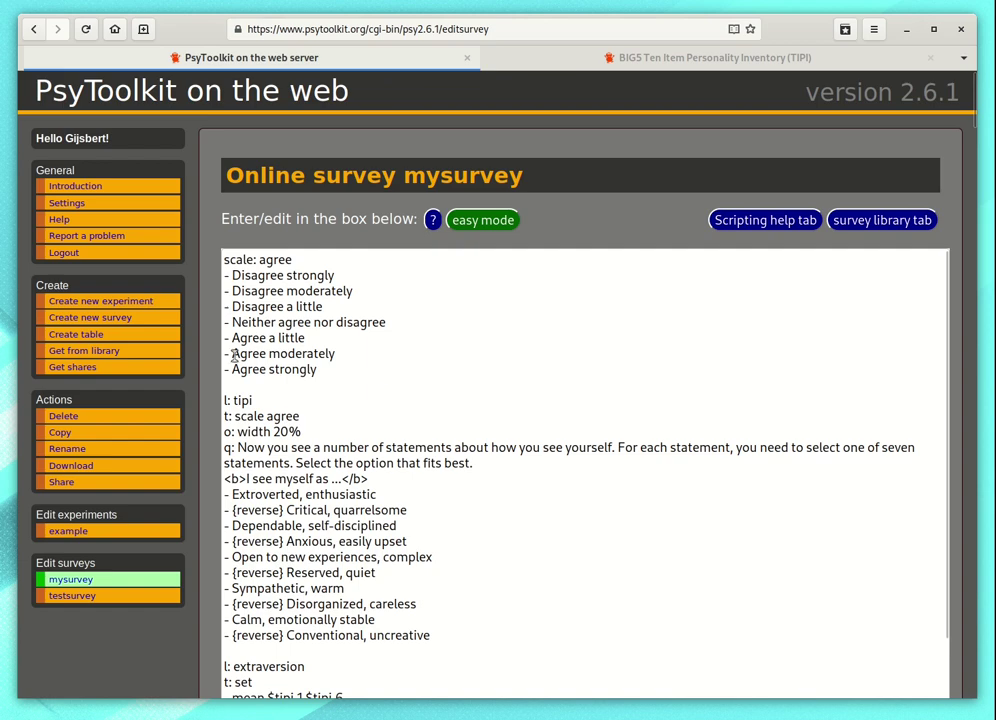
{"action": "scroll", "coordinate": [205, 343], "scroll_direction": "down", "scroll_amount": 5}
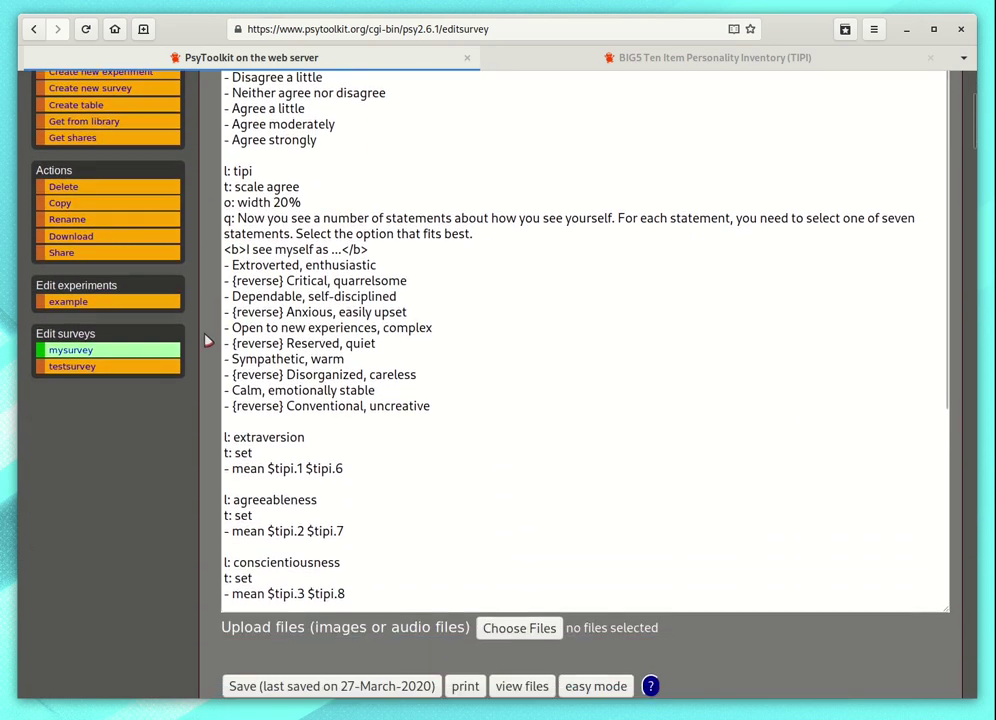
{"action": "scroll", "coordinate": [343, 347], "scroll_direction": "up", "scroll_amount": 4}
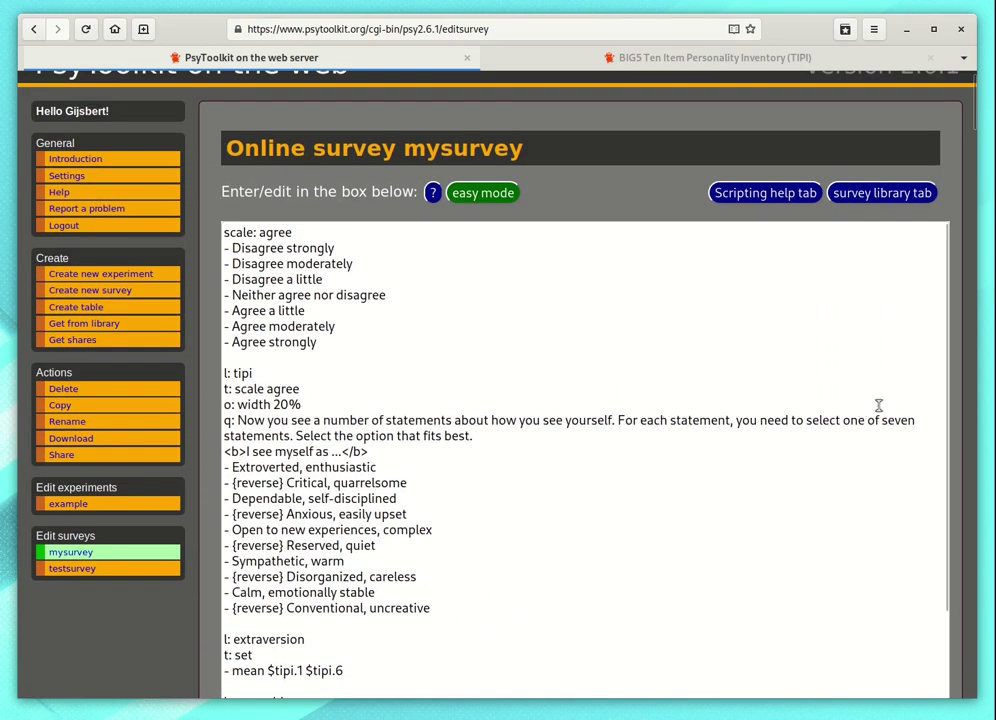
{"action": "scroll", "coordinate": [960, 390], "scroll_direction": "down", "scroll_amount": 2}
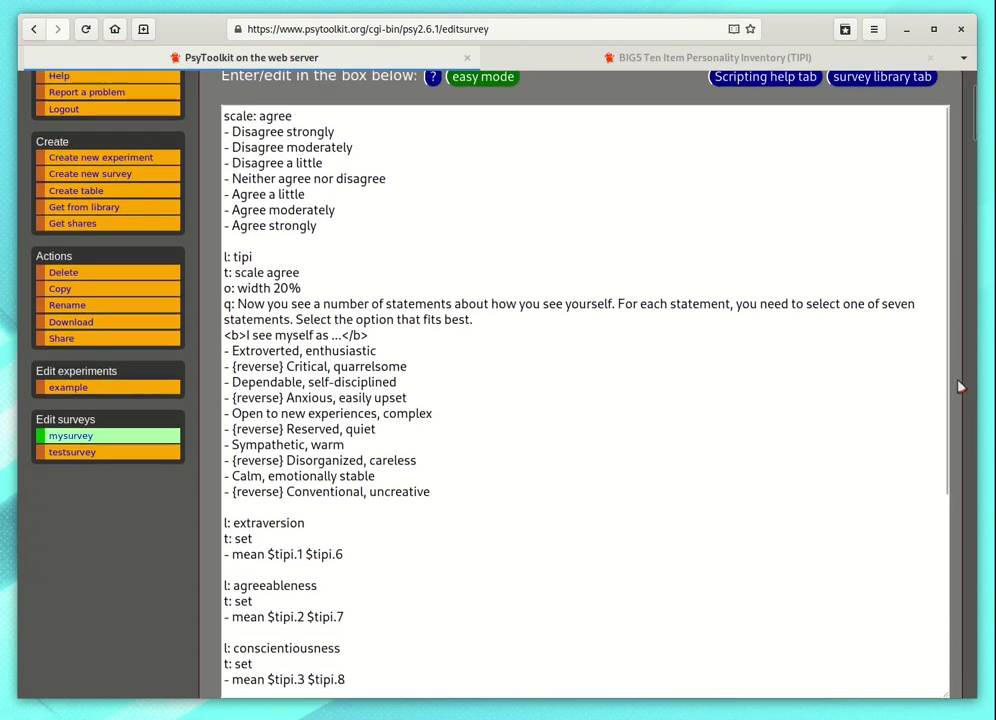
{"action": "scroll", "coordinate": [957, 387], "scroll_direction": "down", "scroll_amount": 3}
{"action": "scroll", "coordinate": [538, 336], "scroll_direction": "down", "scroll_amount": 7}
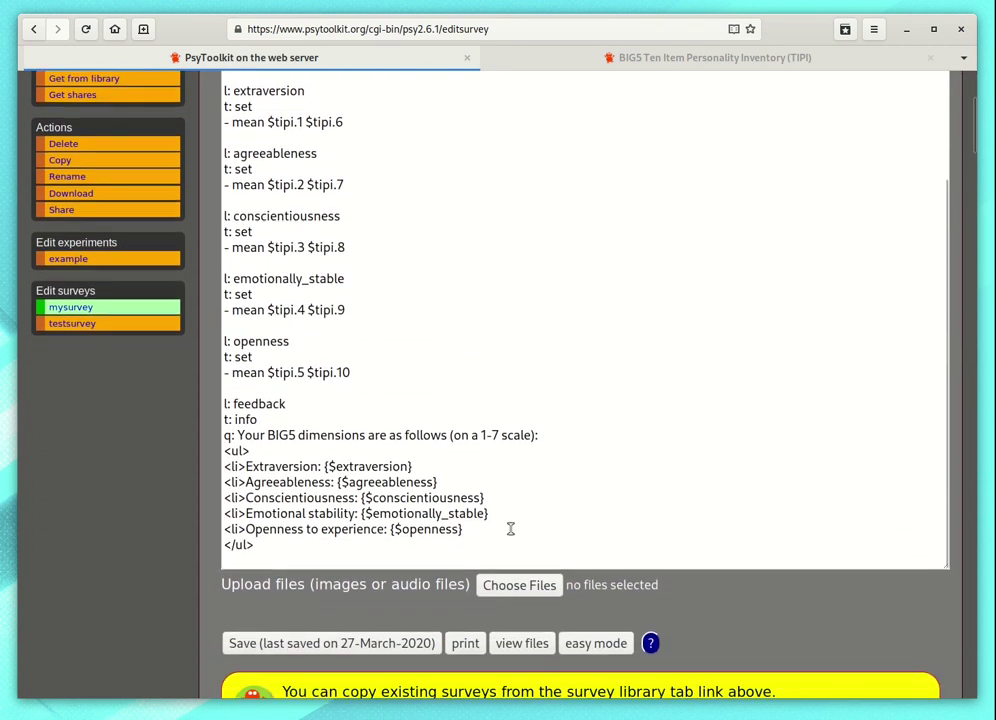
{"action": "left_click", "coordinate": [350, 551]}
{"action": "key", "text": "Return"}
{"action": "key", "text": "Return"}
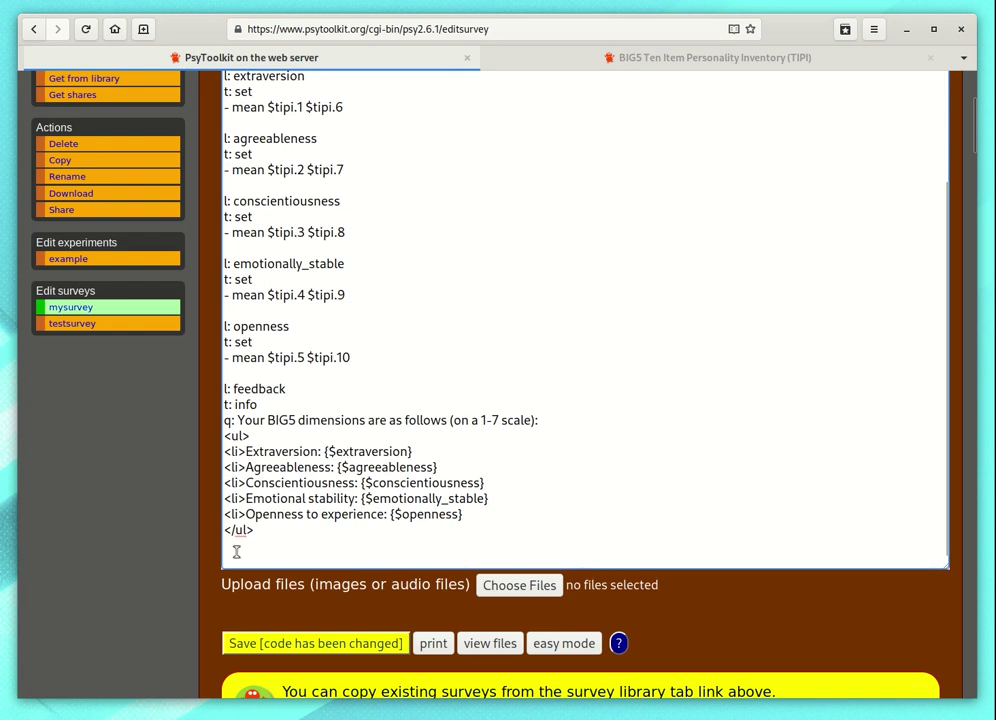
{"action": "left_click", "coordinate": [284, 645]}
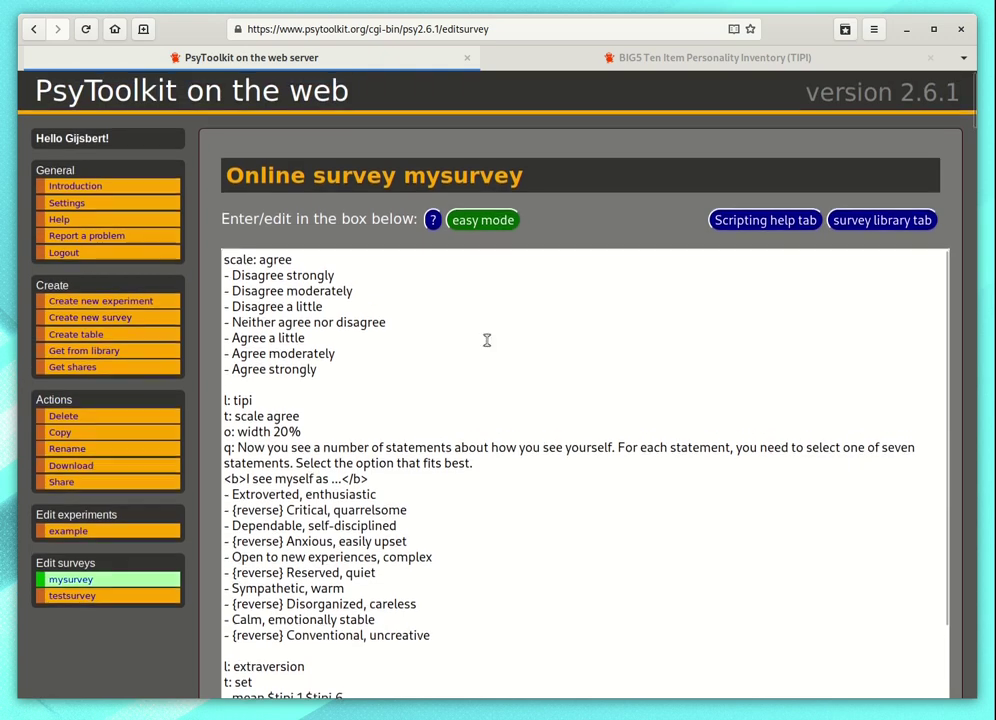
Step: Insert a new question after the feedback item and make it experiment type
{"action": "left_click", "coordinate": [483, 220]}
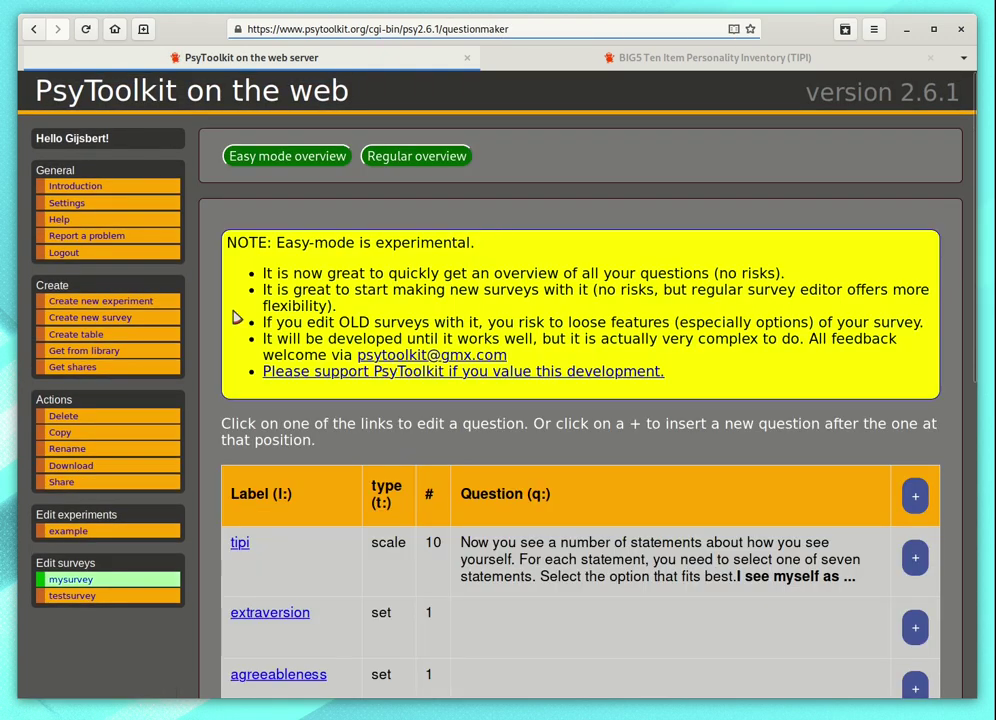
{"action": "scroll", "coordinate": [213, 304], "scroll_direction": "down", "scroll_amount": 5}
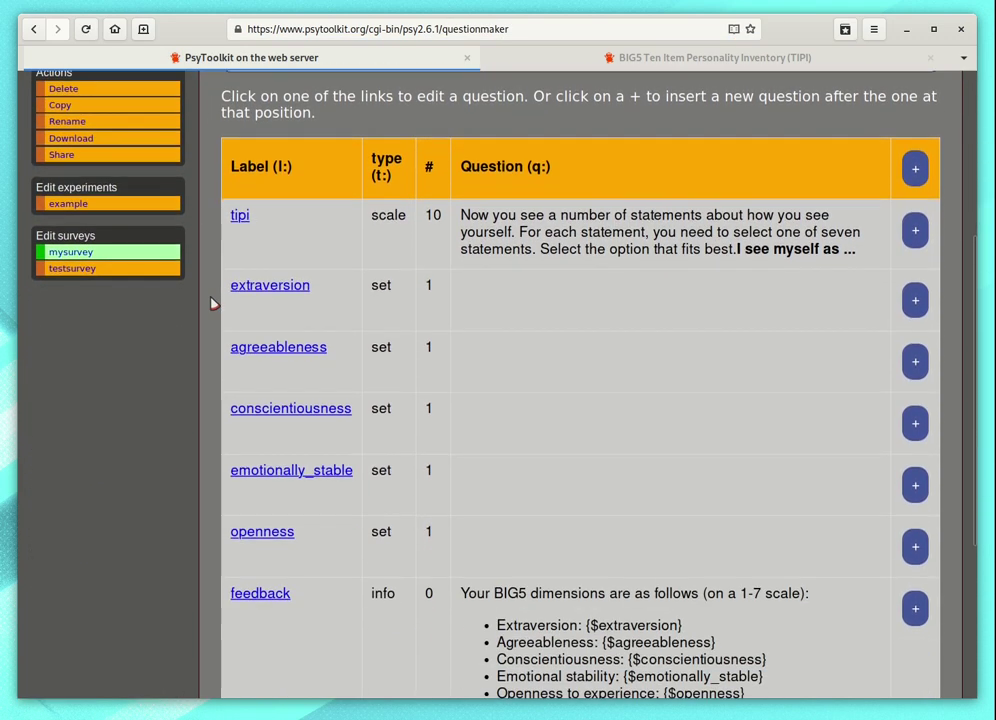
{"action": "scroll", "coordinate": [213, 304], "scroll_direction": "down", "scroll_amount": 1}
{"action": "scroll", "coordinate": [862, 530], "scroll_direction": "down", "scroll_amount": 2}
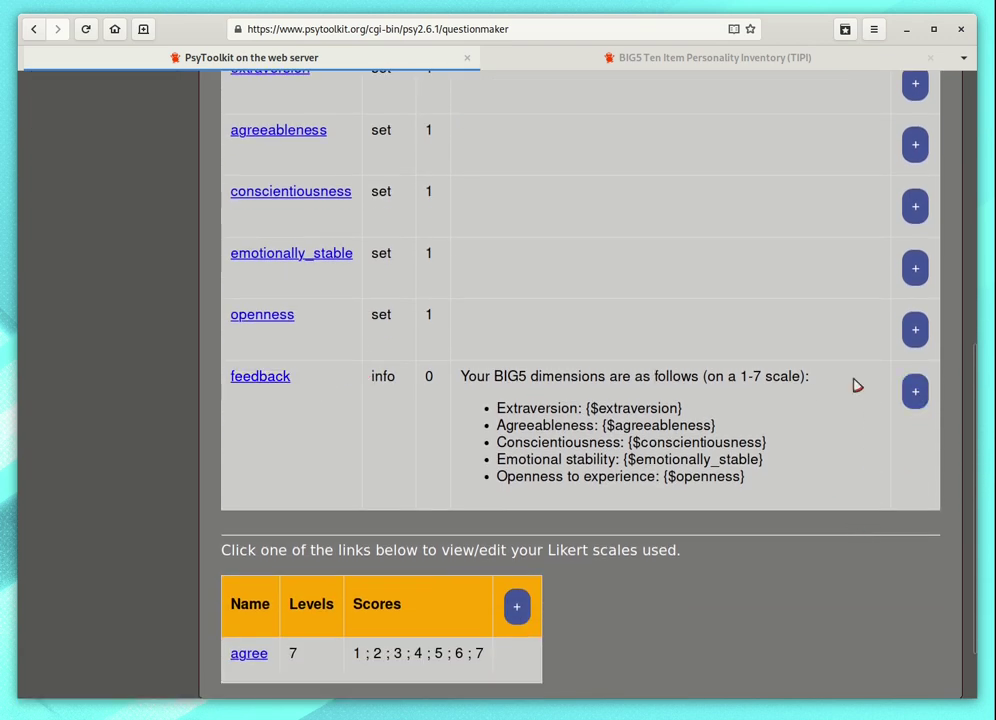
{"action": "left_click", "coordinate": [916, 394]}
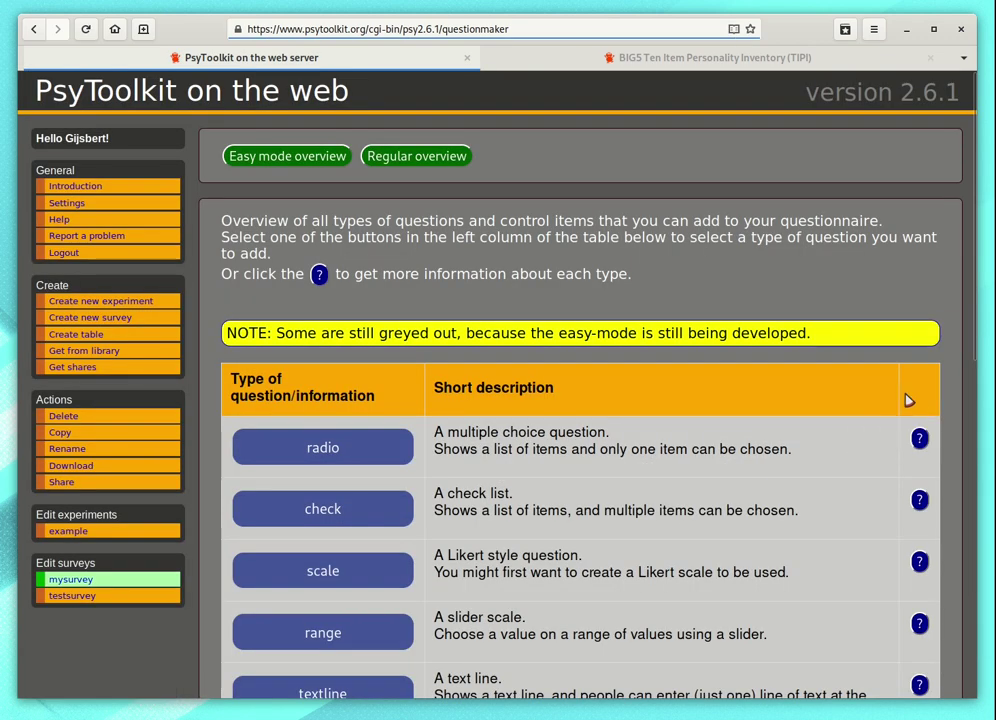
{"action": "scroll", "coordinate": [207, 260], "scroll_direction": "down", "scroll_amount": 3}
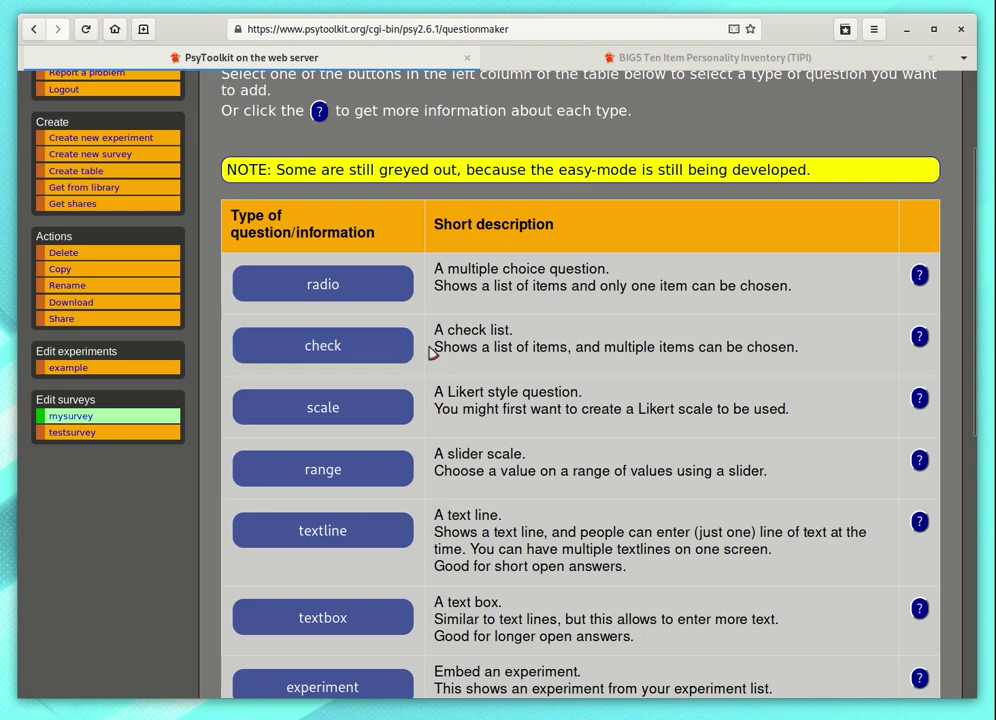
{"action": "scroll", "coordinate": [433, 350], "scroll_direction": "down", "scroll_amount": 3}
{"action": "left_click", "coordinate": [366, 528]}
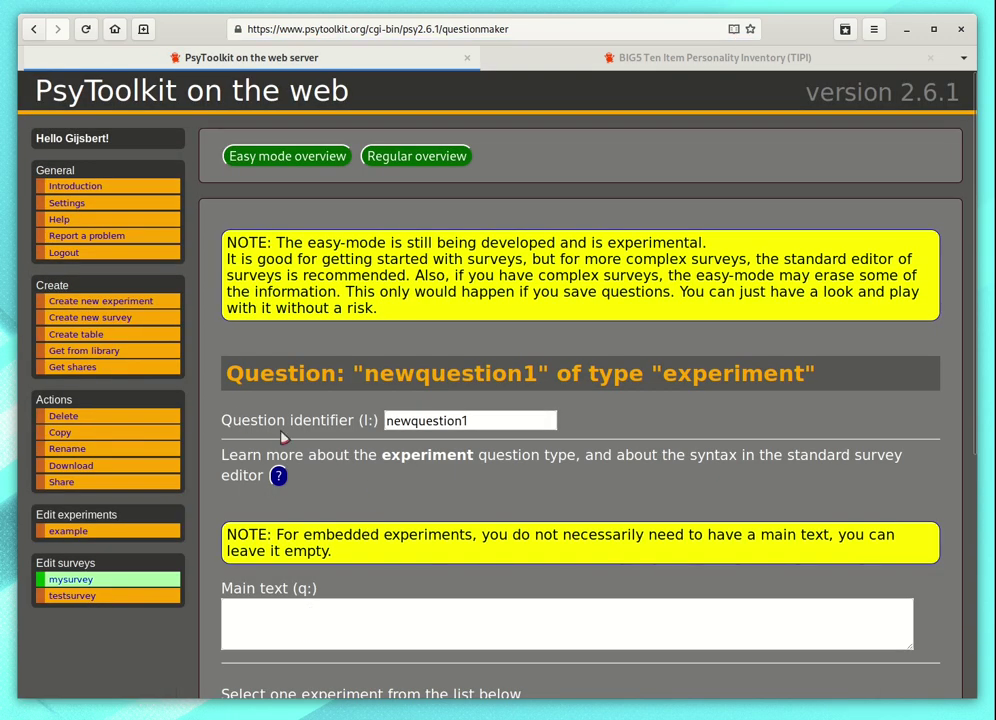
Step: Embed the 'example' experiment in newquestion1 and save the question
{"action": "scroll", "coordinate": [283, 437], "scroll_direction": "down", "scroll_amount": 5}
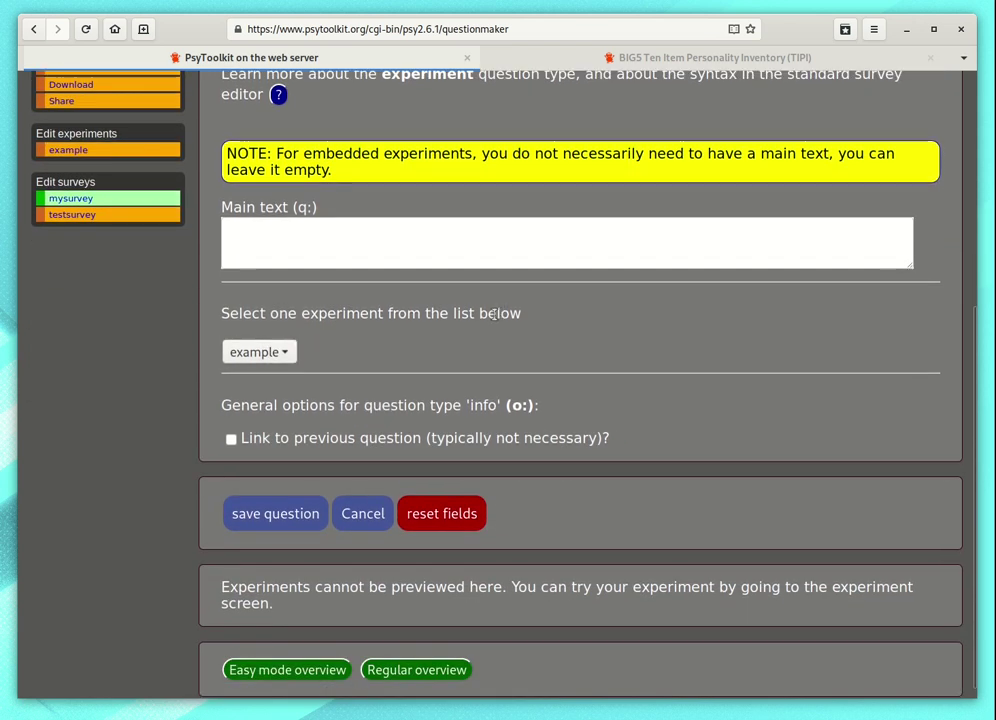
{"action": "left_click", "coordinate": [284, 354]}
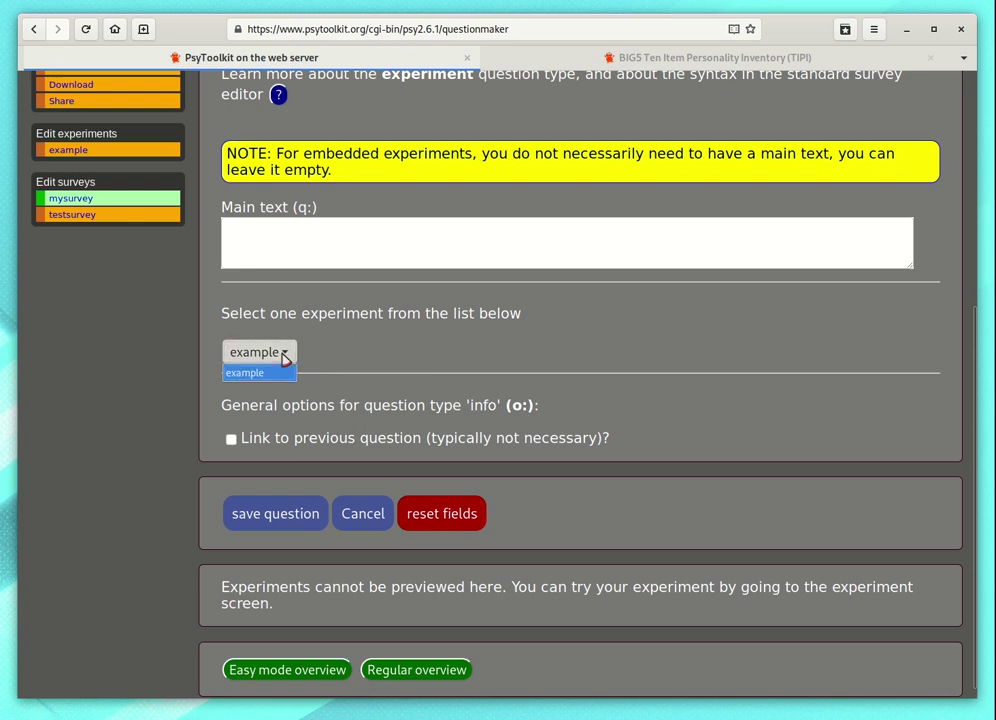
{"action": "left_click", "coordinate": [283, 357]}
{"action": "left_click", "coordinate": [281, 356]}
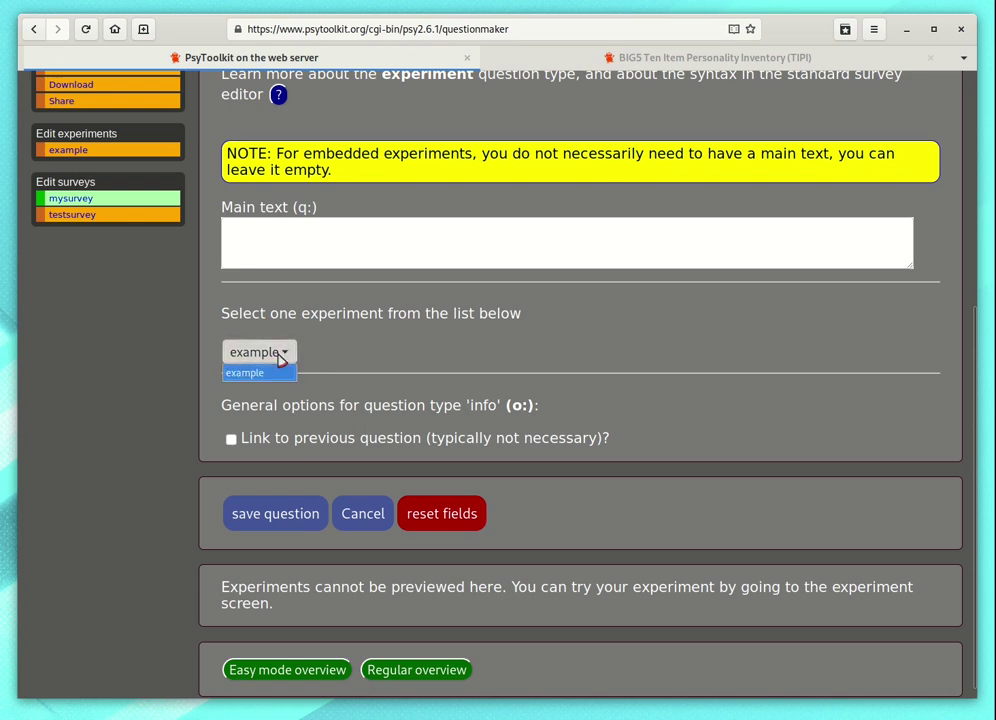
{"action": "left_click", "coordinate": [623, 489]}
{"action": "left_click", "coordinate": [297, 518]}
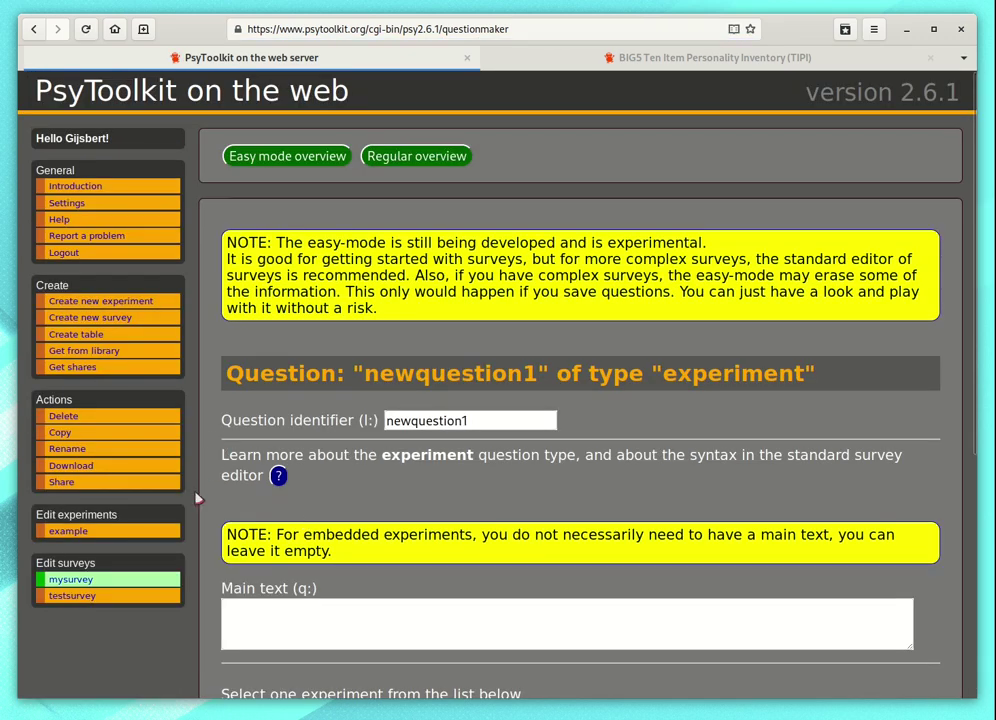
Step: Compile mysurvey from the regular editor, getting only embedded-experiment warnings
{"action": "left_click", "coordinate": [413, 157]}
{"action": "scroll", "coordinate": [310, 313], "scroll_direction": "down", "scroll_amount": 4}
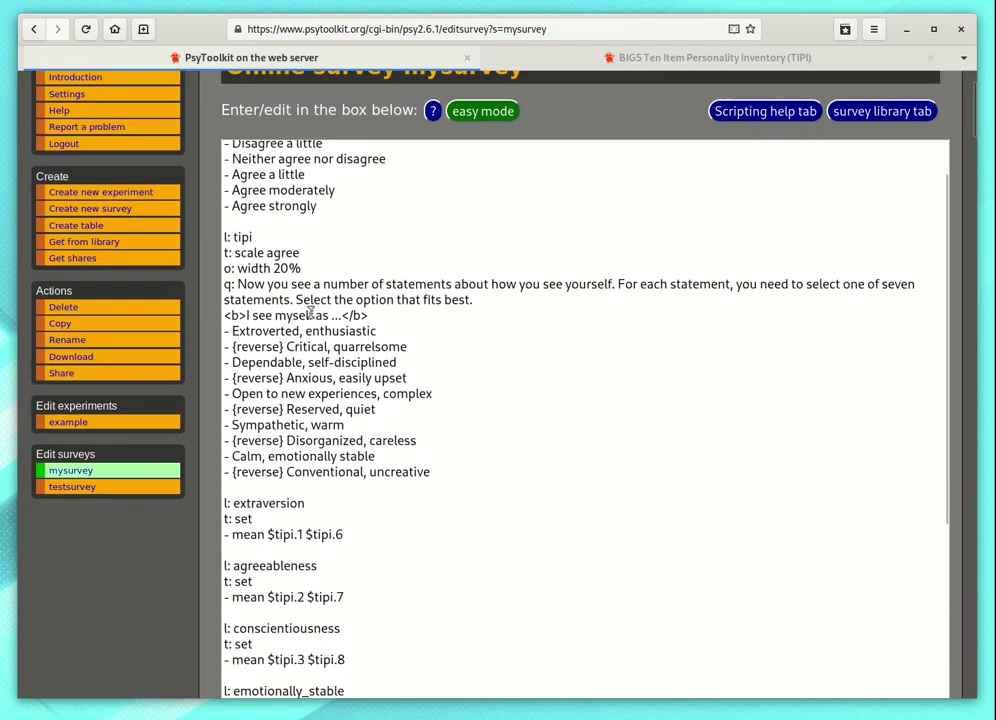
{"action": "scroll", "coordinate": [312, 313], "scroll_direction": "down", "scroll_amount": 6}
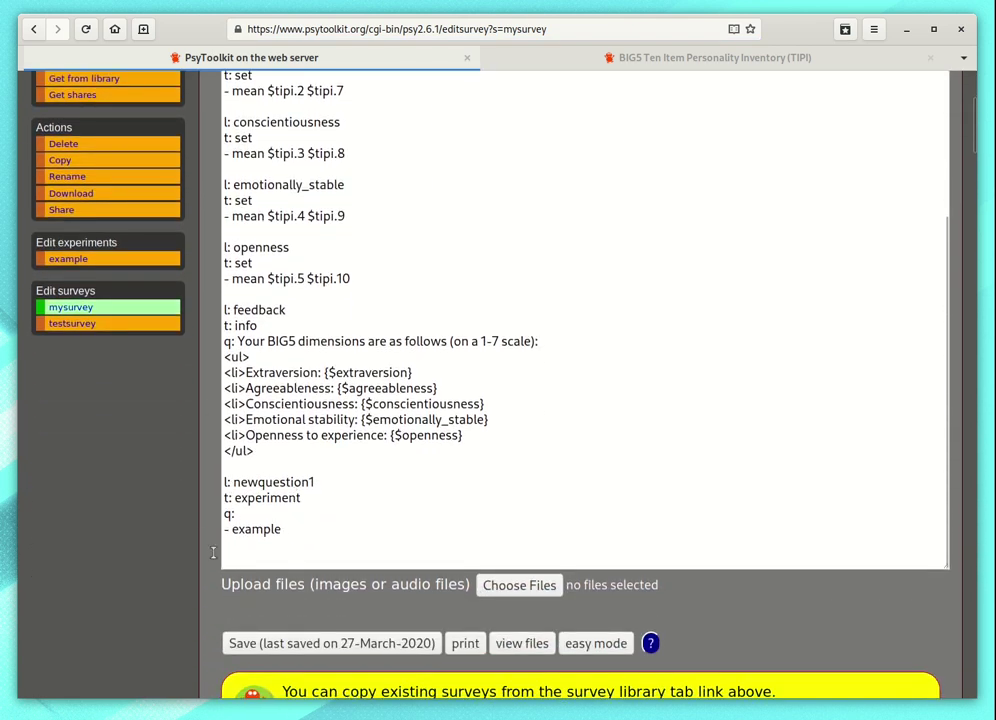
{"action": "scroll", "coordinate": [205, 560], "scroll_direction": "down", "scroll_amount": 8}
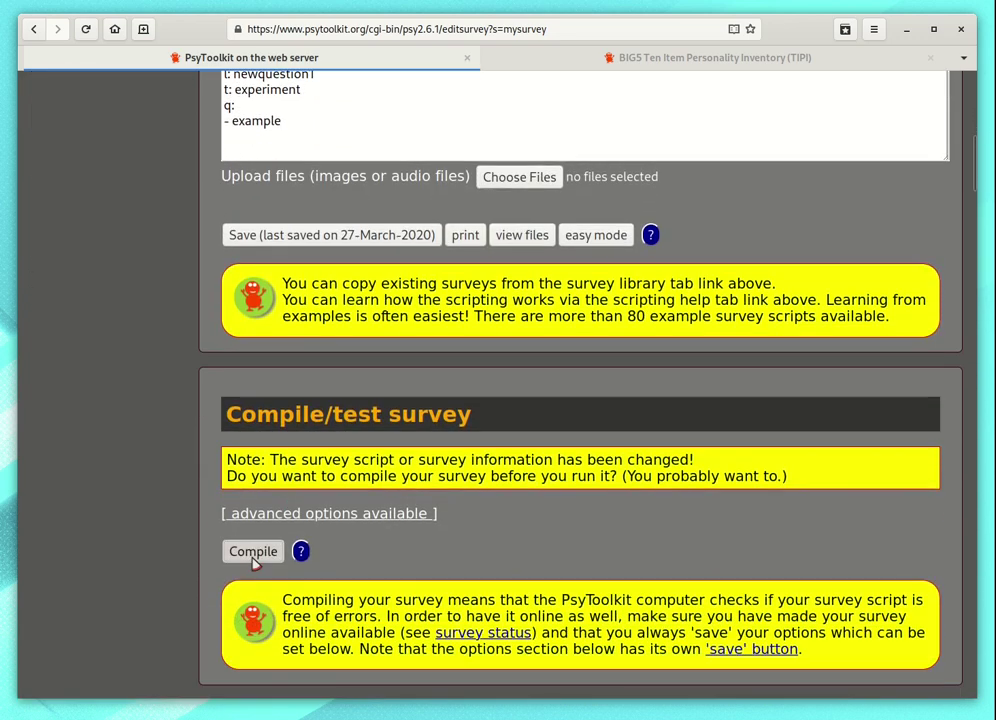
{"action": "left_click", "coordinate": [254, 560]}
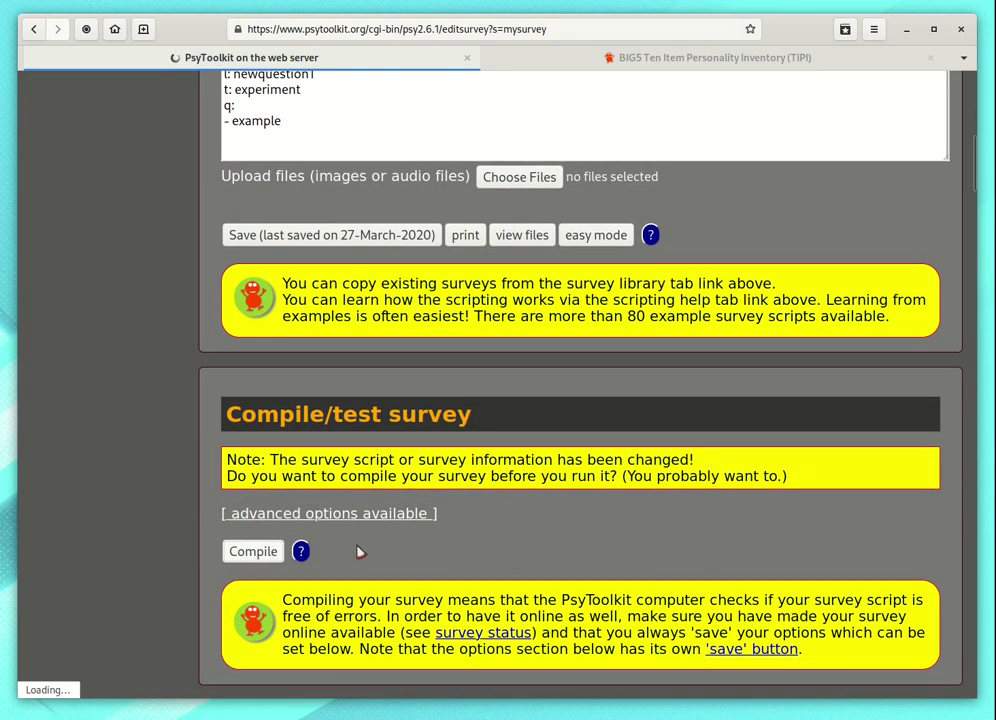
Step: Select the online survey link in the survey status section
{"action": "scroll", "coordinate": [334, 520], "scroll_direction": "down", "scroll_amount": 5}
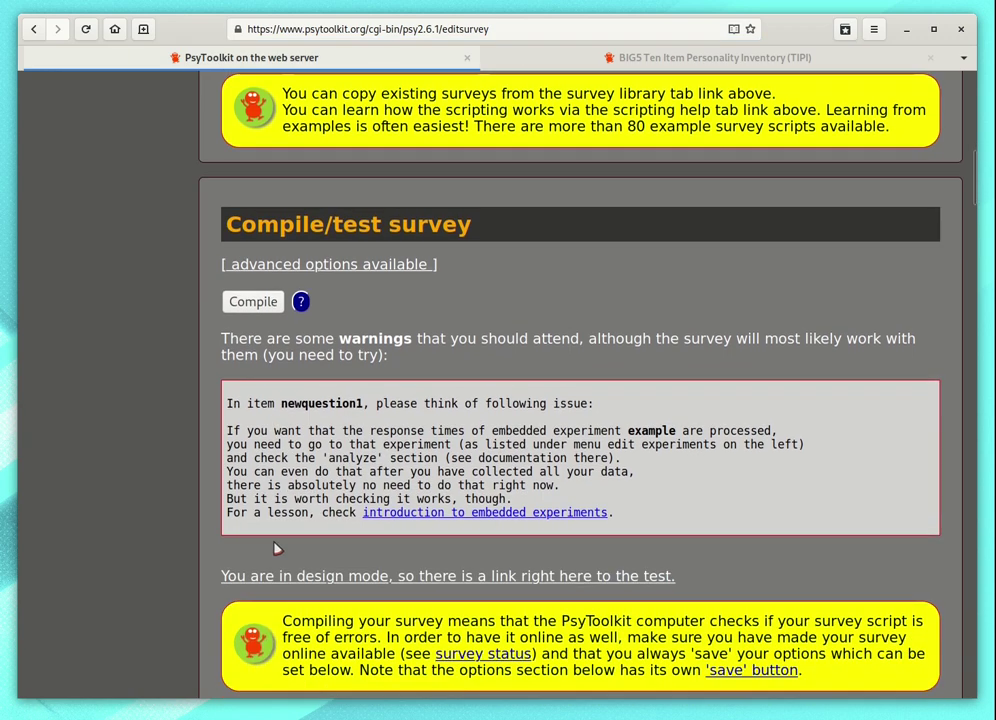
{"action": "scroll", "coordinate": [276, 549], "scroll_direction": "down", "scroll_amount": 2}
{"action": "scroll", "coordinate": [378, 509], "scroll_direction": "down", "scroll_amount": 6}
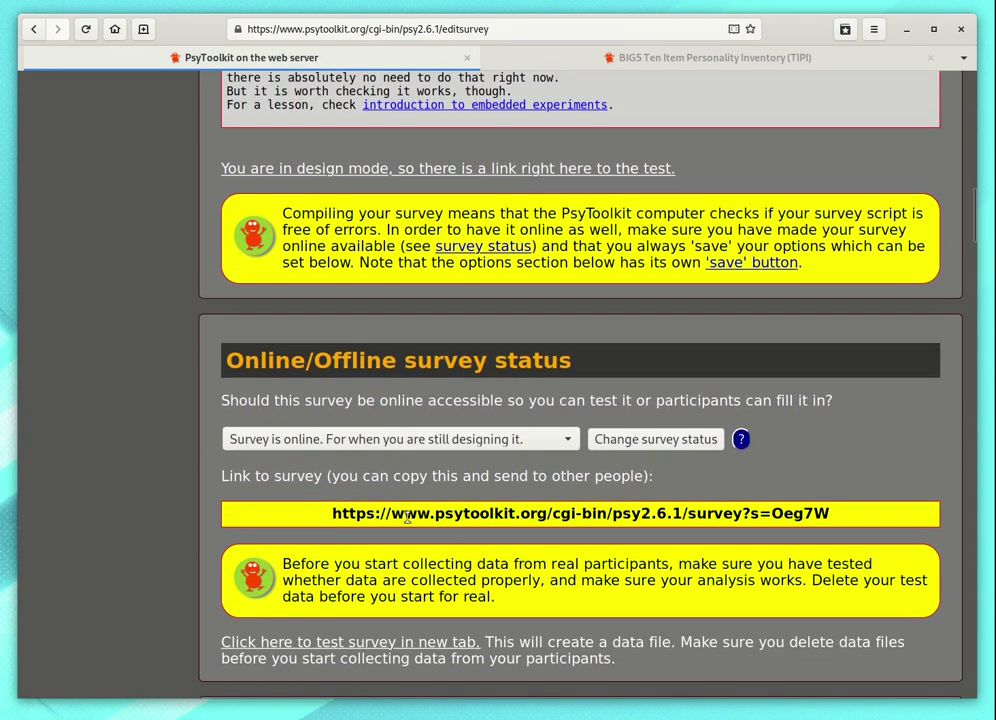
{"action": "left_click_drag", "start_coordinate": [327, 515], "coordinate": [930, 517]}
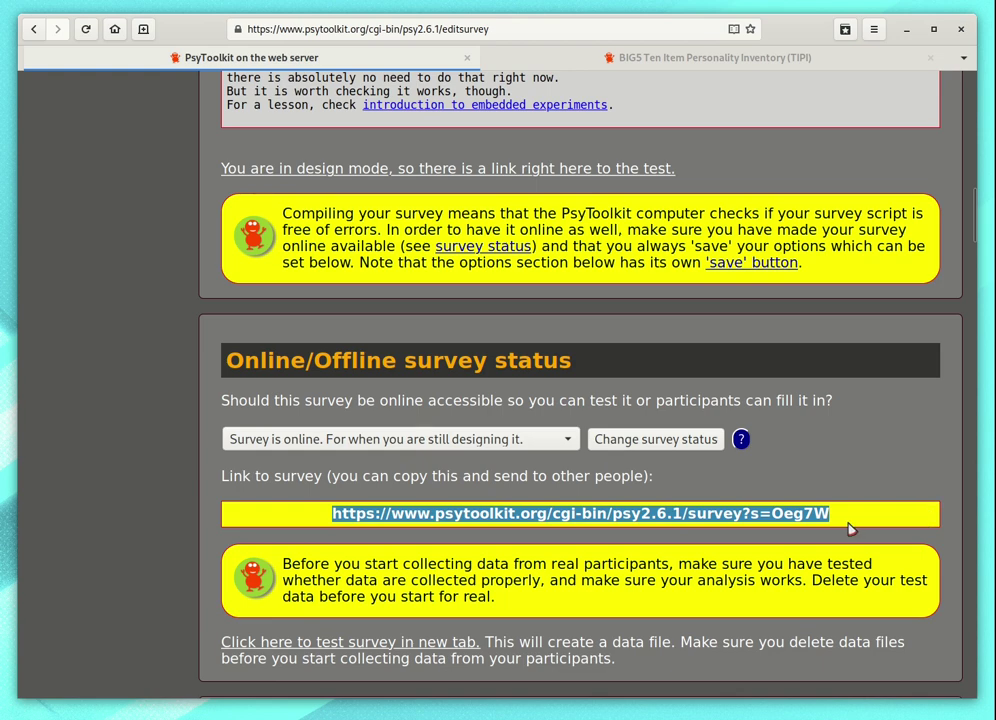
{"action": "left_click_drag", "start_coordinate": [971, 258], "coordinate": [960, 78]}
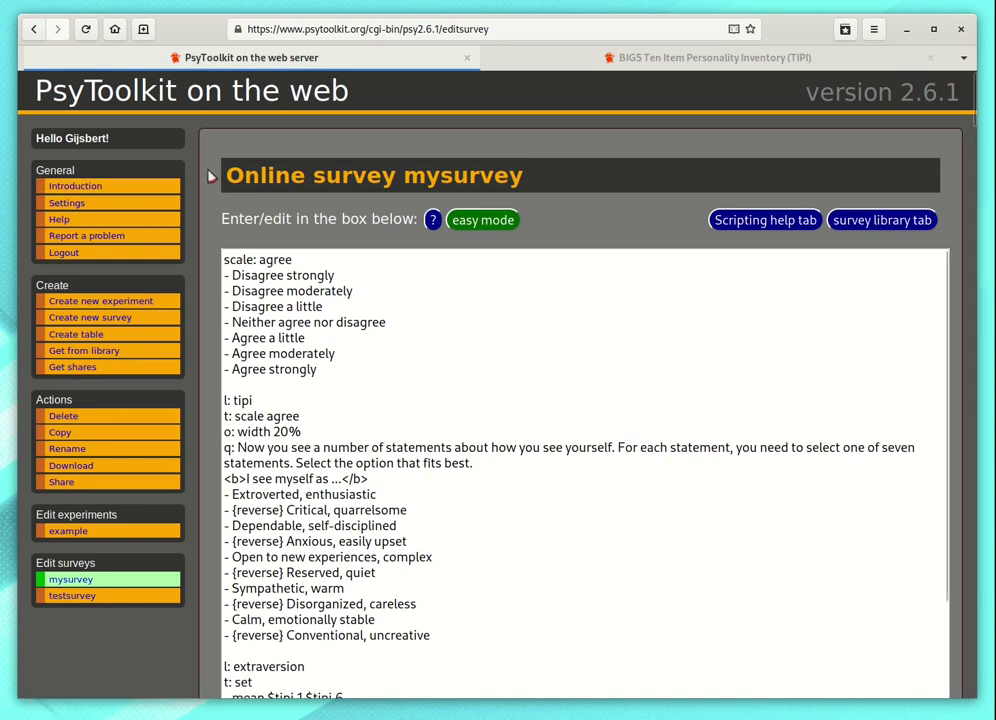
{"action": "left_click", "coordinate": [160, 254]}
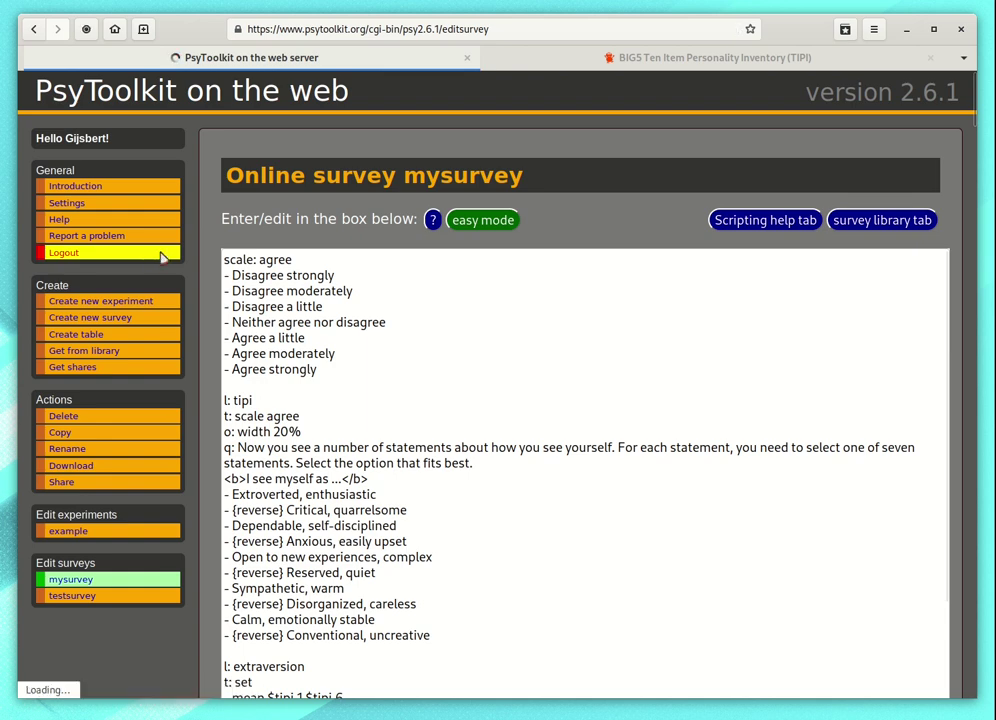
{"action": "left_click", "coordinate": [558, 298]}
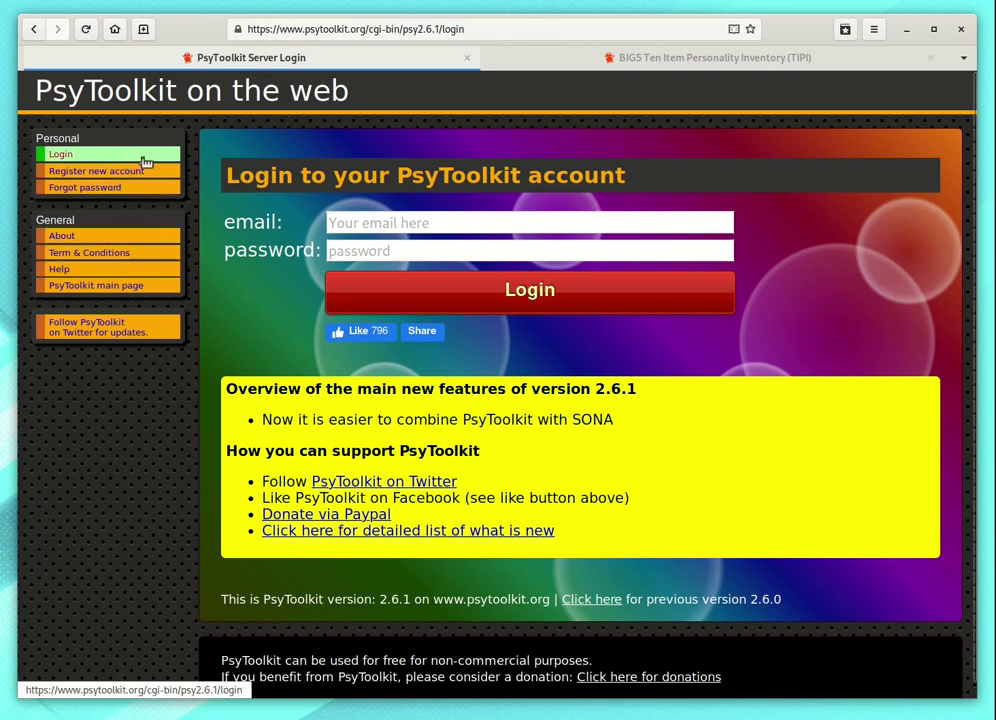
{"action": "left_click_drag", "start_coordinate": [370, 29], "coordinate": [571, 29]}
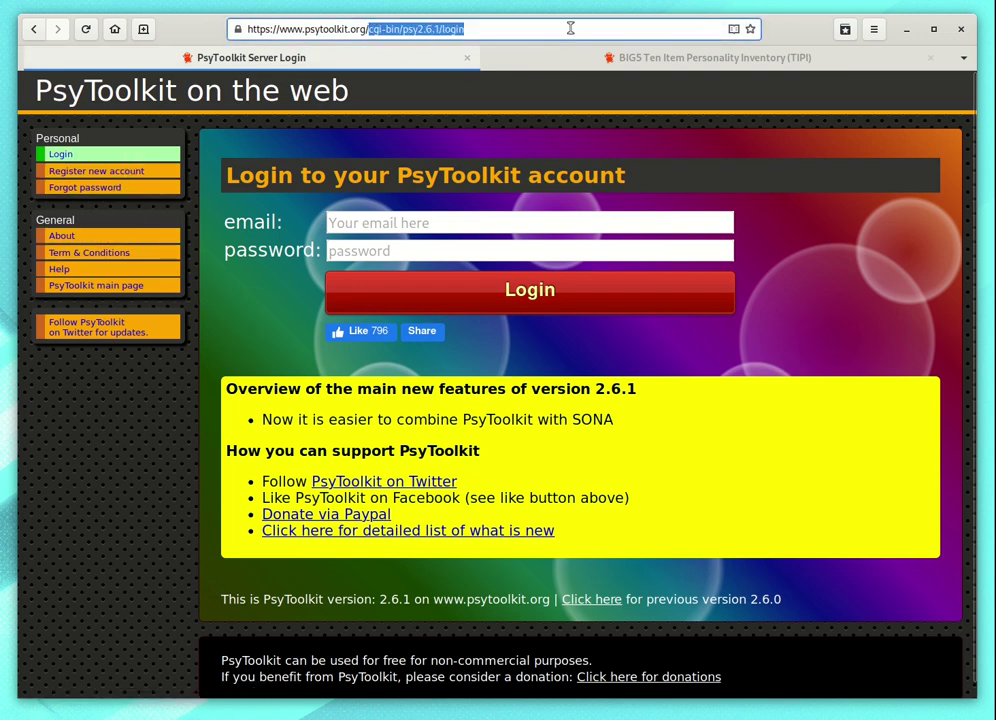
{"action": "key", "text": "BackSpace"}
{"action": "key", "text": "Return"}
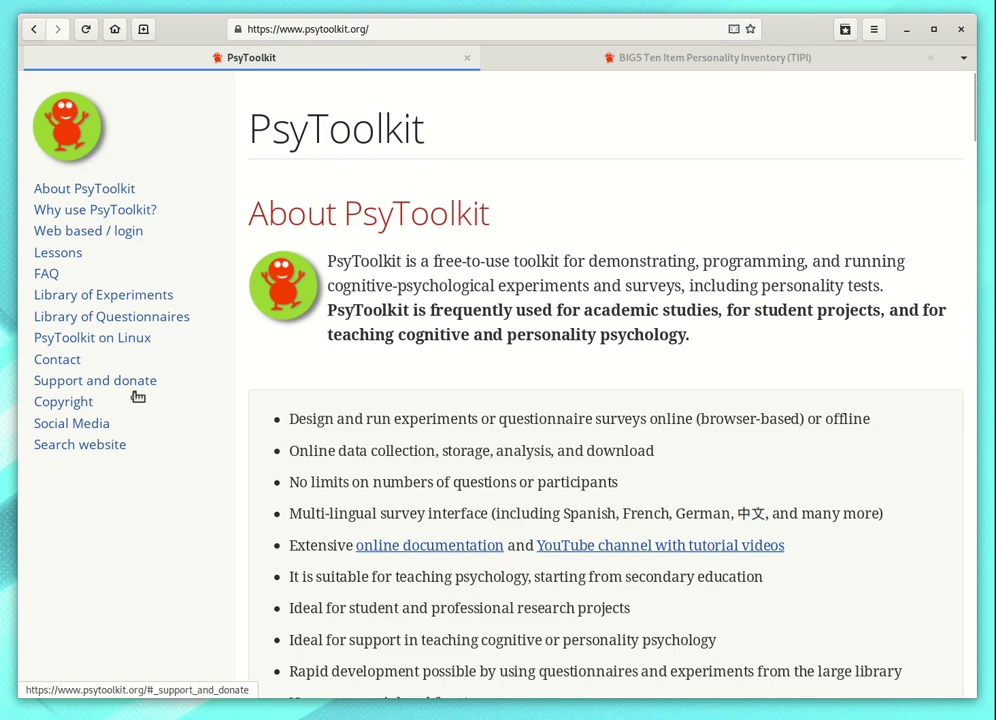